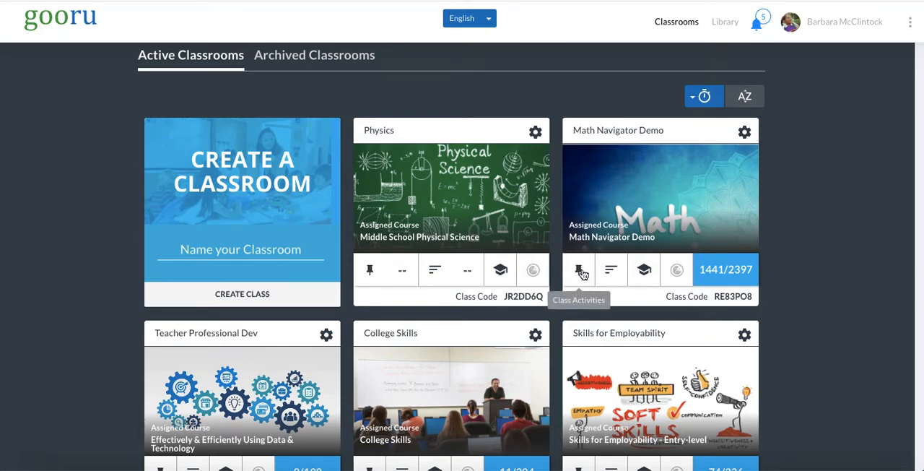
- Open the class activities of the Math Navigator Demo classroom and briefly show its advanced sections
{"action": "left_click", "coordinate": [581, 270]}
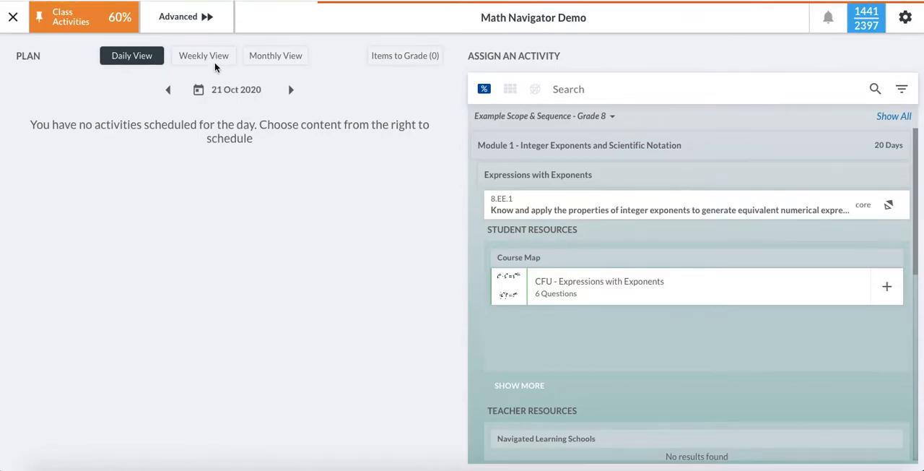
{"action": "left_click", "coordinate": [184, 18]}
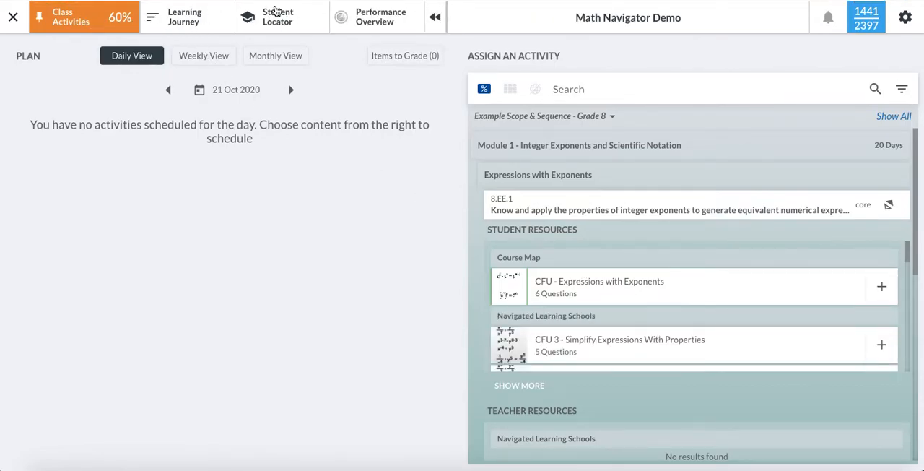
{"action": "left_click", "coordinate": [437, 25]}
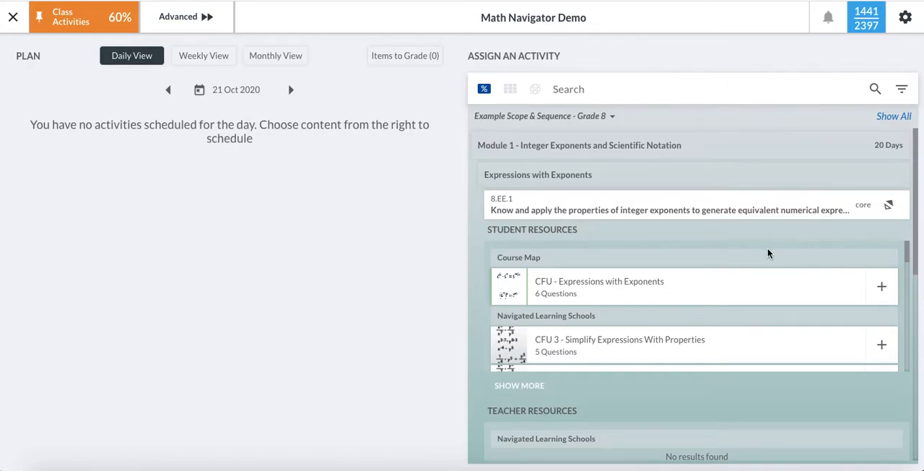
- Switch the activity list to Example Scope & Sequence - Grade 6, then show all content outside the scope and sequence
{"action": "left_click", "coordinate": [611, 118]}
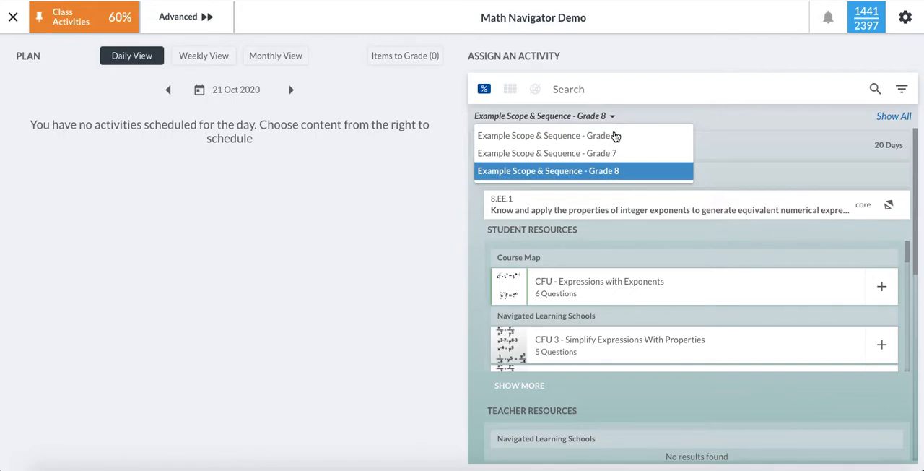
{"action": "left_click", "coordinate": [613, 137]}
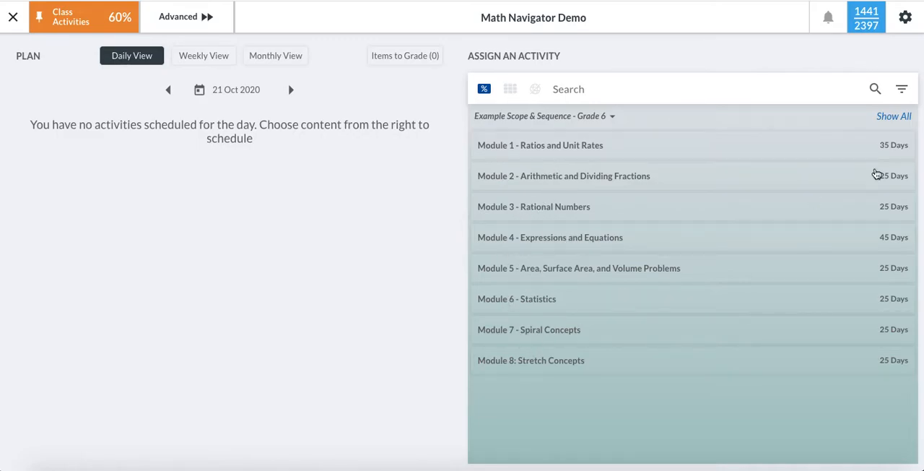
{"action": "left_click", "coordinate": [908, 122]}
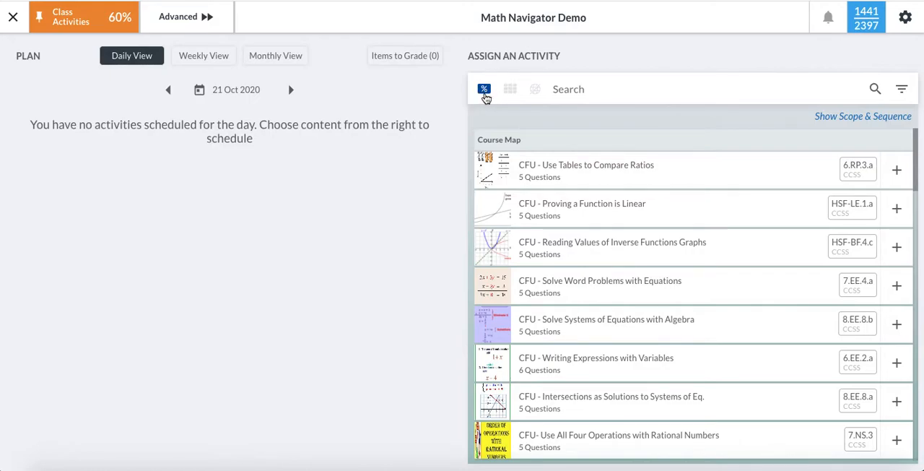
- Browse the collections and the task-based offline activities available for assignment
{"action": "left_click", "coordinate": [511, 96]}
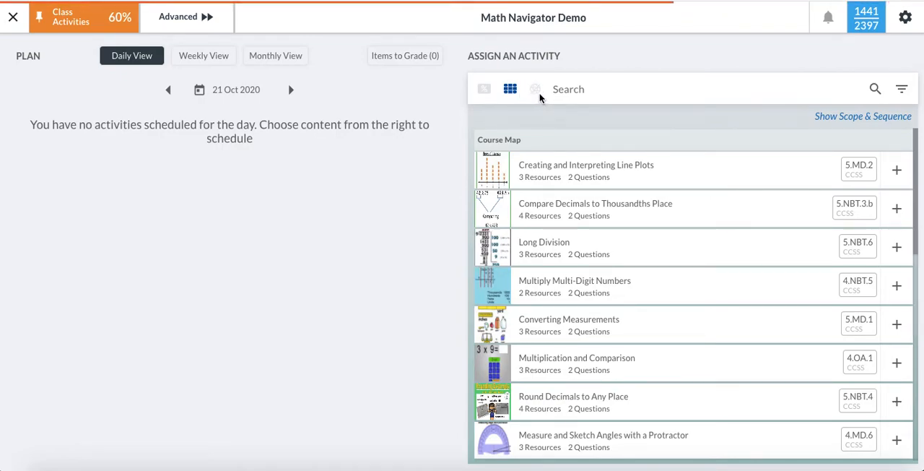
{"action": "left_click", "coordinate": [536, 90]}
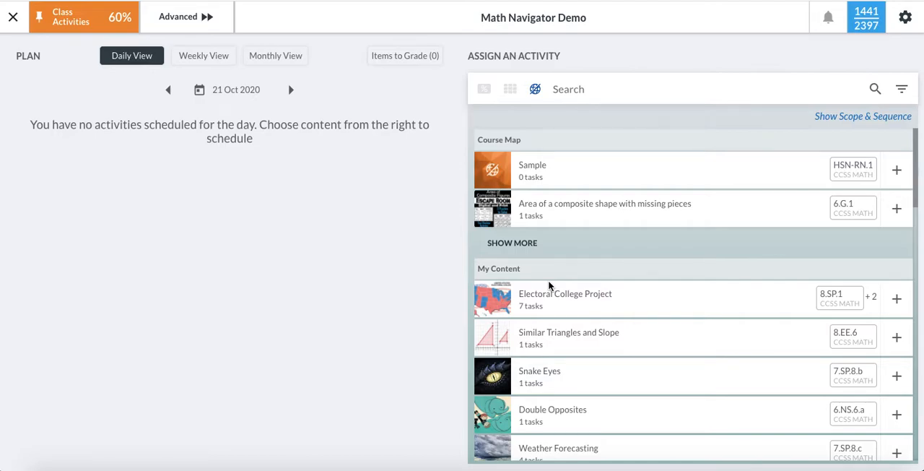
{"action": "scroll", "coordinate": [549, 286], "scroll_direction": "down", "scroll_amount": 1}
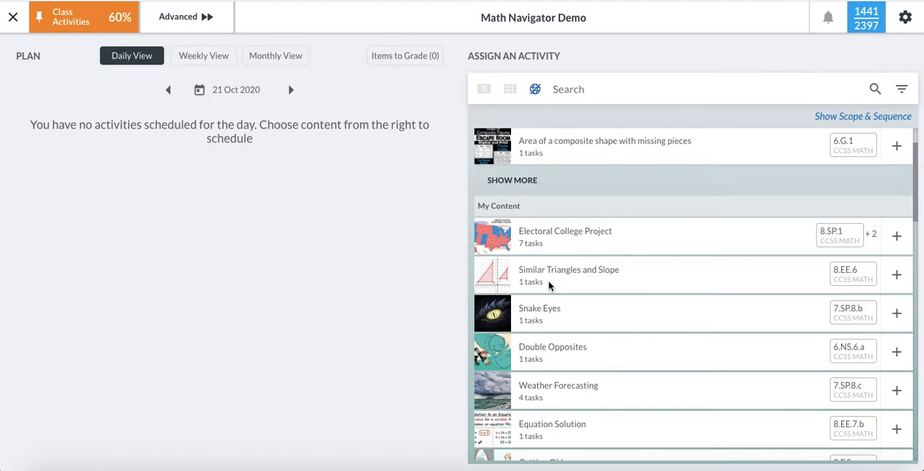
{"action": "scroll", "coordinate": [549, 286], "scroll_direction": "up", "scroll_amount": 1}
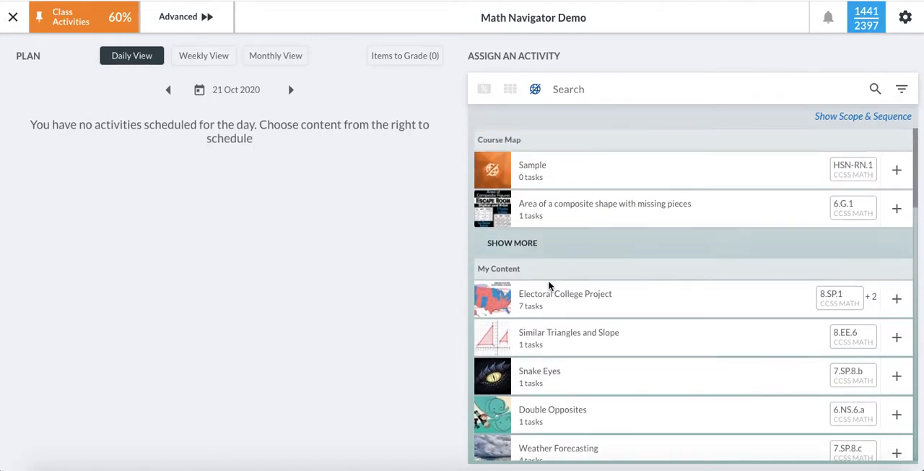
- Return to the collections and enter "decimals" as the search term
{"action": "left_click", "coordinate": [510, 92]}
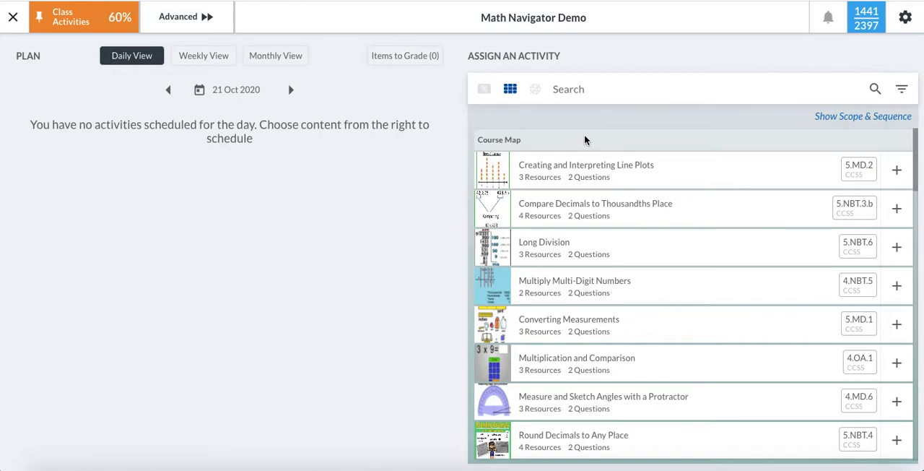
{"action": "left_click", "coordinate": [576, 90]}
{"action": "type", "text": "decimals"}
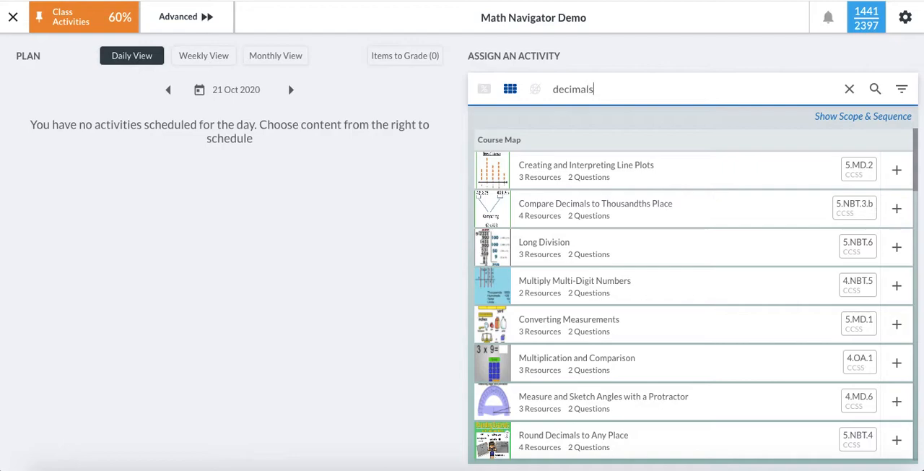
{"action": "left_click", "coordinate": [902, 89]}
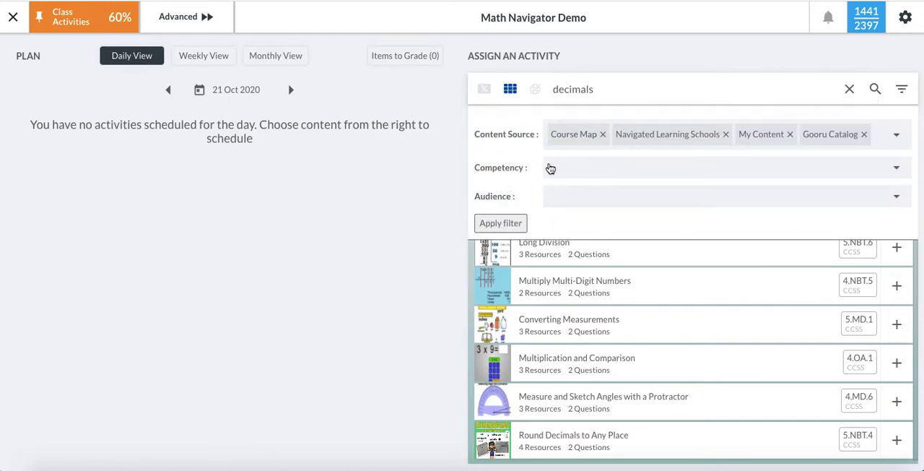
{"action": "left_click", "coordinate": [896, 168]}
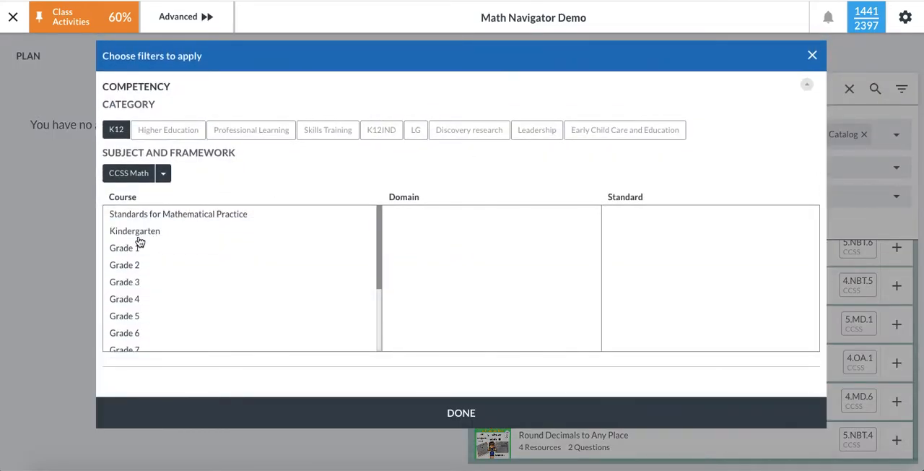
{"action": "scroll", "coordinate": [128, 267], "scroll_direction": "down", "scroll_amount": 2}
{"action": "left_click", "coordinate": [128, 264]}
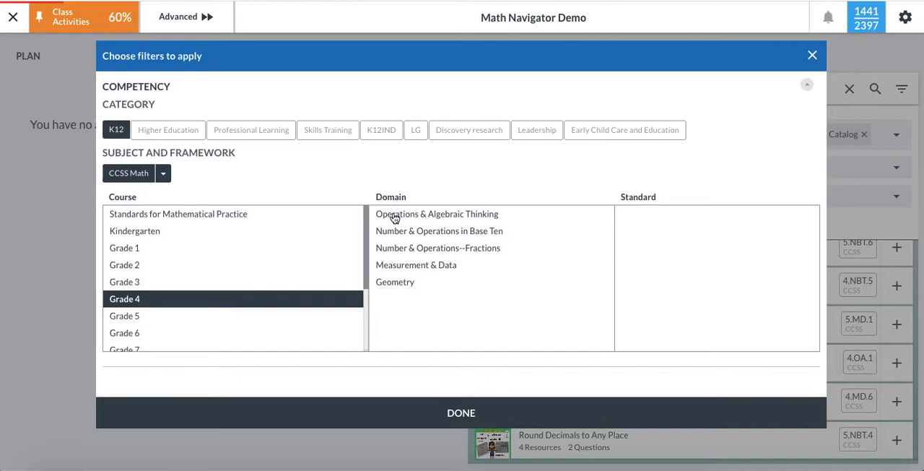
{"action": "left_click", "coordinate": [395, 216]}
{"action": "left_click", "coordinate": [543, 256]}
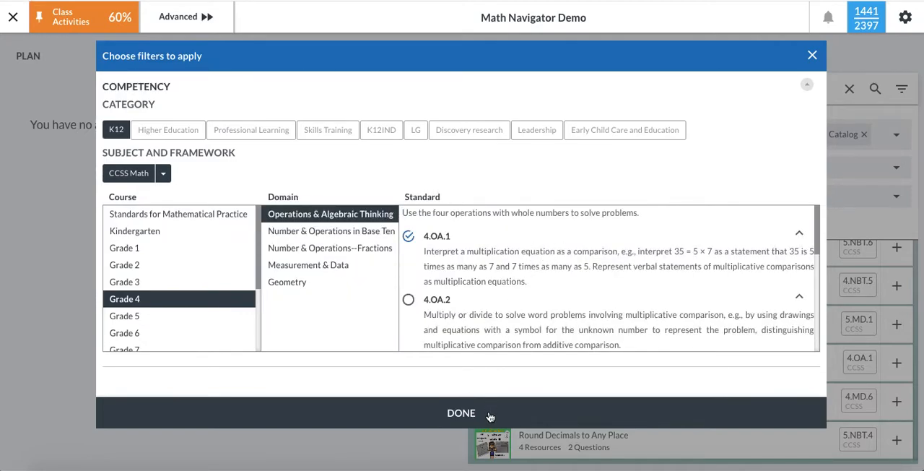
{"action": "left_click", "coordinate": [813, 56]}
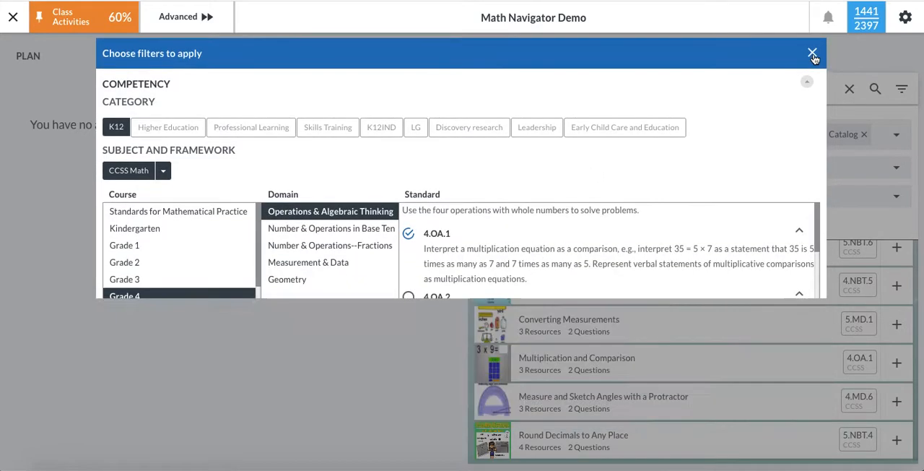
- Run the collection search for "decimals" and hide the filter options
{"action": "left_click", "coordinate": [680, 92]}
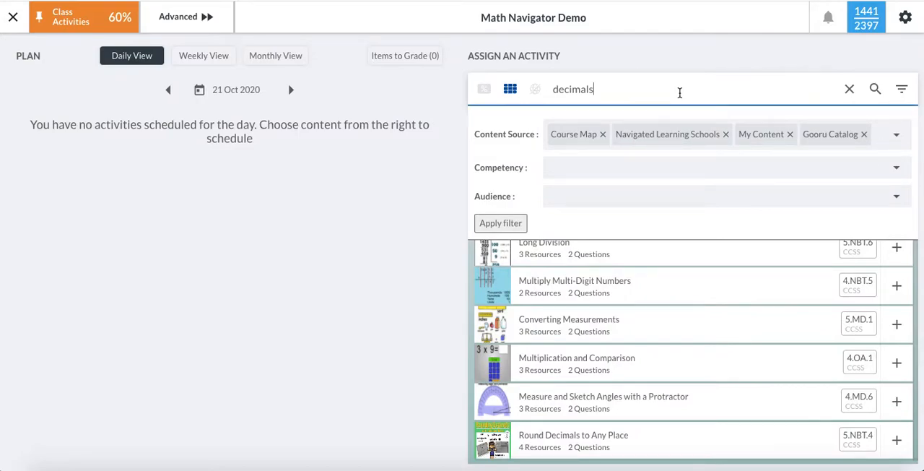
{"action": "key", "text": "Return"}
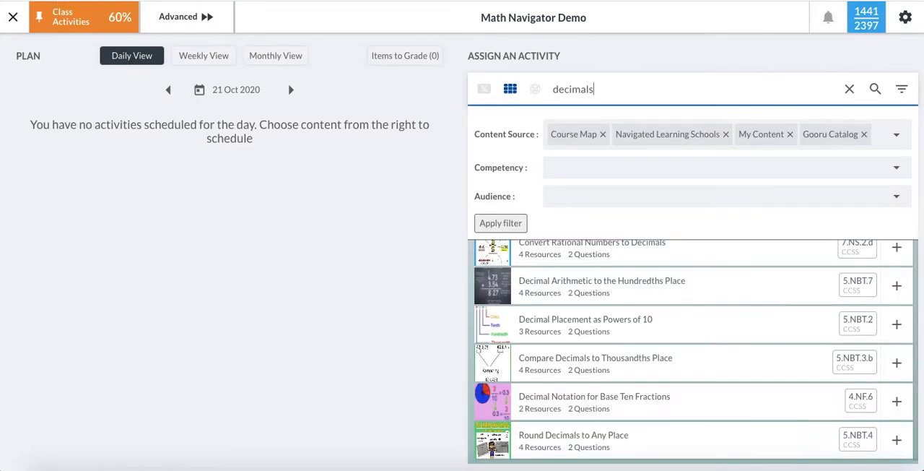
{"action": "left_click", "coordinate": [902, 89]}
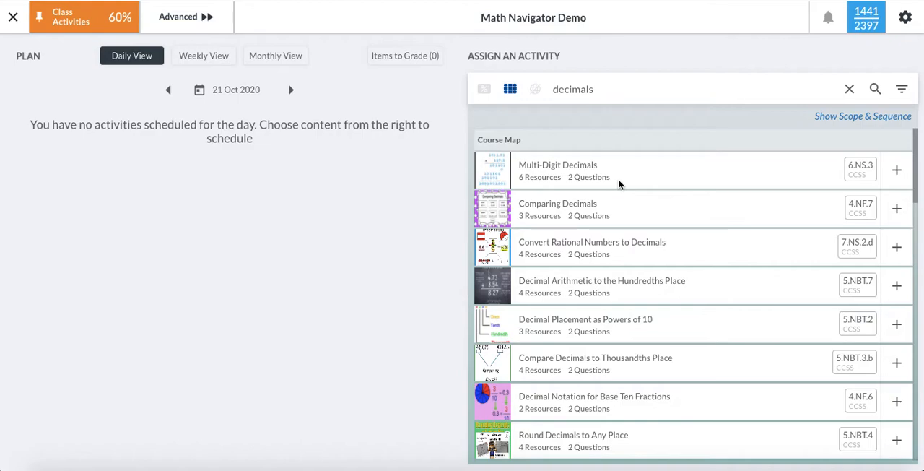
- Look through the decimals search results and preview the resources and questions of the Comparing Decimals collection
{"action": "scroll", "coordinate": [874, 181], "scroll_direction": "down", "scroll_amount": 1}
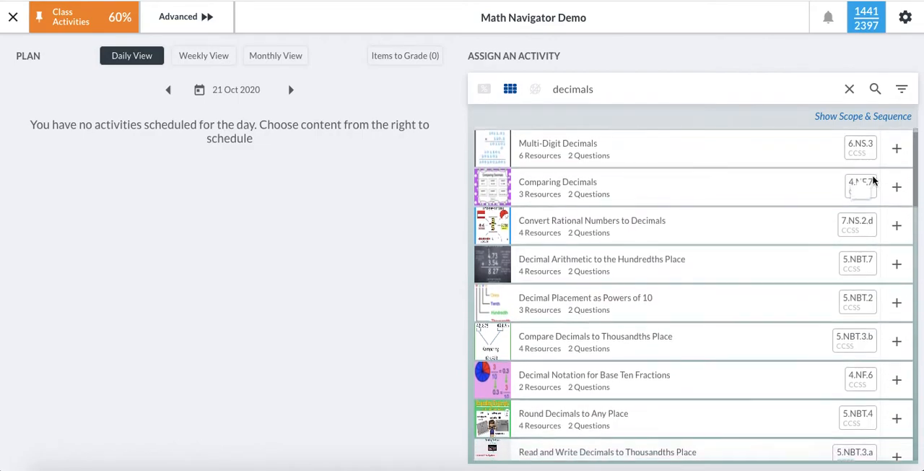
{"action": "scroll", "coordinate": [874, 181], "scroll_direction": "down", "scroll_amount": 2}
{"action": "scroll", "coordinate": [874, 180], "scroll_direction": "down", "scroll_amount": 3}
{"action": "scroll", "coordinate": [874, 180], "scroll_direction": "down", "scroll_amount": 3}
{"action": "scroll", "coordinate": [874, 181], "scroll_direction": "up", "scroll_amount": 6}
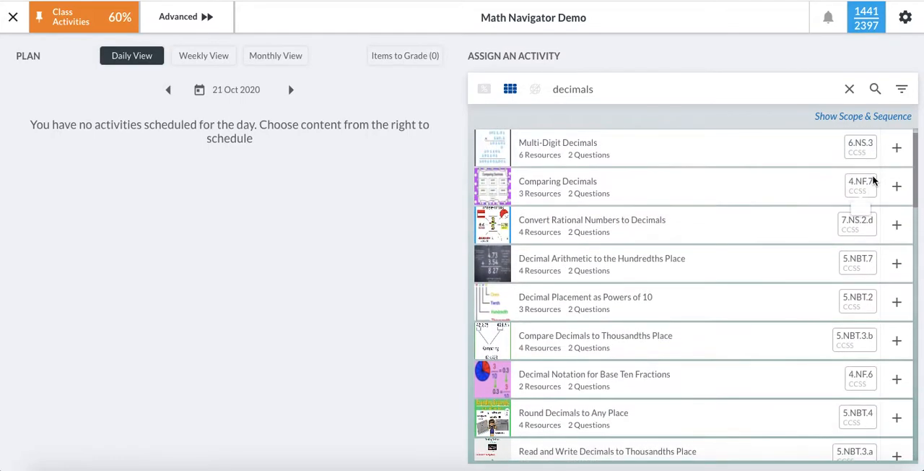
{"action": "scroll", "coordinate": [874, 181], "scroll_direction": "up", "scroll_amount": 1}
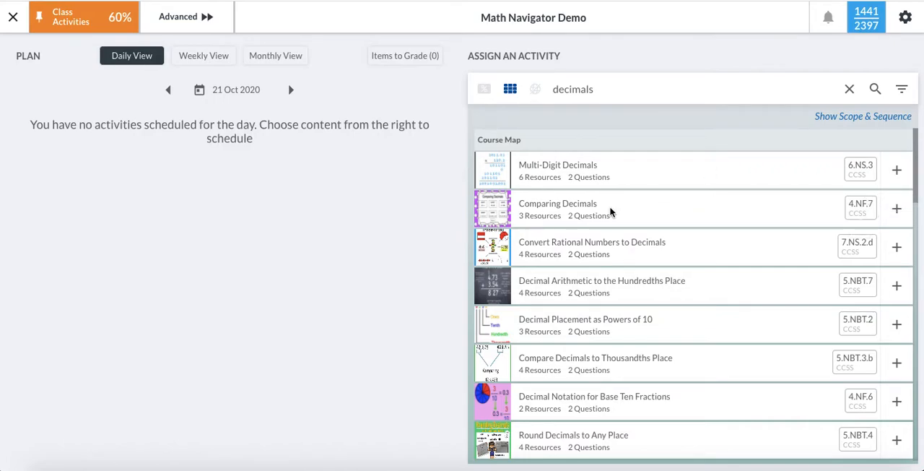
{"action": "left_click", "coordinate": [522, 207]}
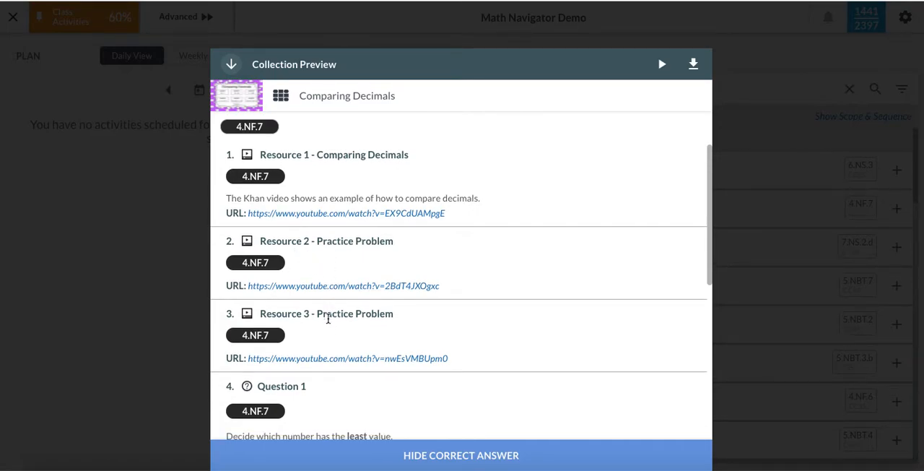
{"action": "scroll", "coordinate": [328, 319], "scroll_direction": "down", "scroll_amount": 3}
{"action": "scroll", "coordinate": [359, 224], "scroll_direction": "down", "scroll_amount": 4}
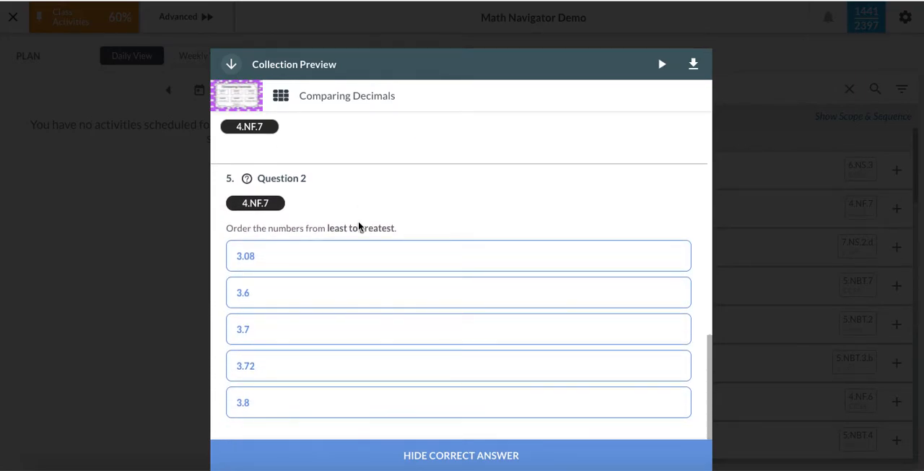
{"action": "left_click", "coordinate": [186, 290]}
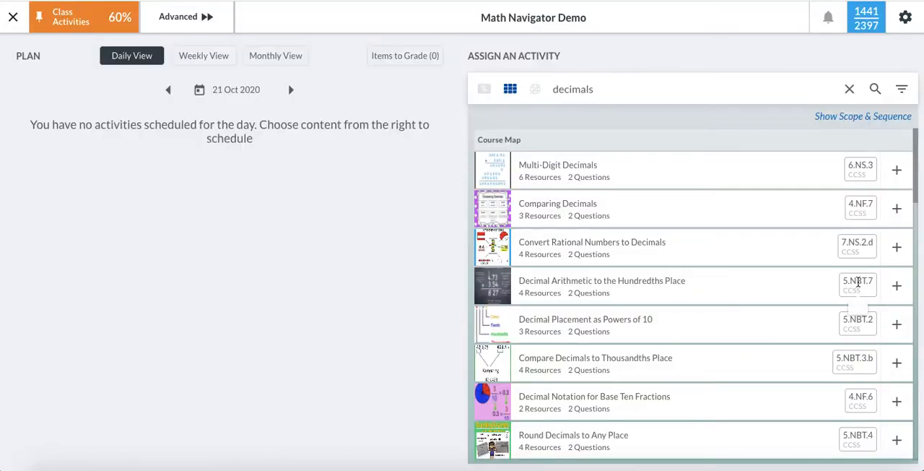
- Start scheduling the Comparing Decimals collection with 26 October 2020 as start date and 30 October 2020 as end date
{"action": "left_click", "coordinate": [899, 211]}
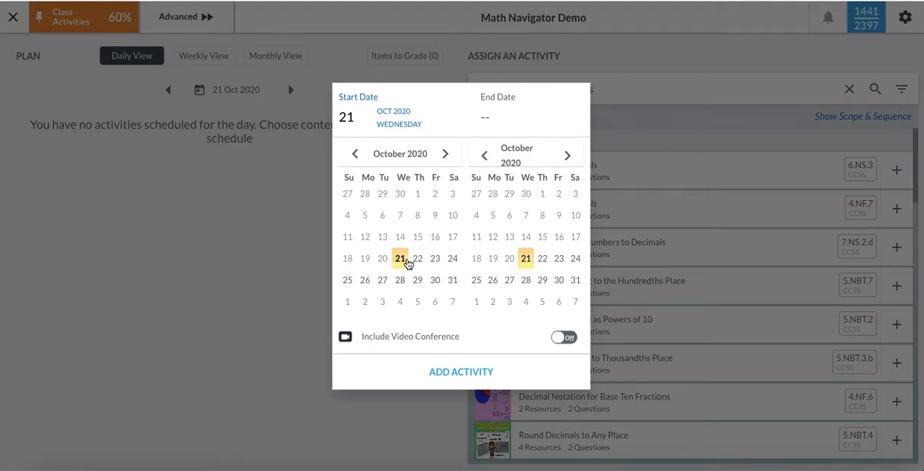
{"action": "left_click", "coordinate": [560, 282]}
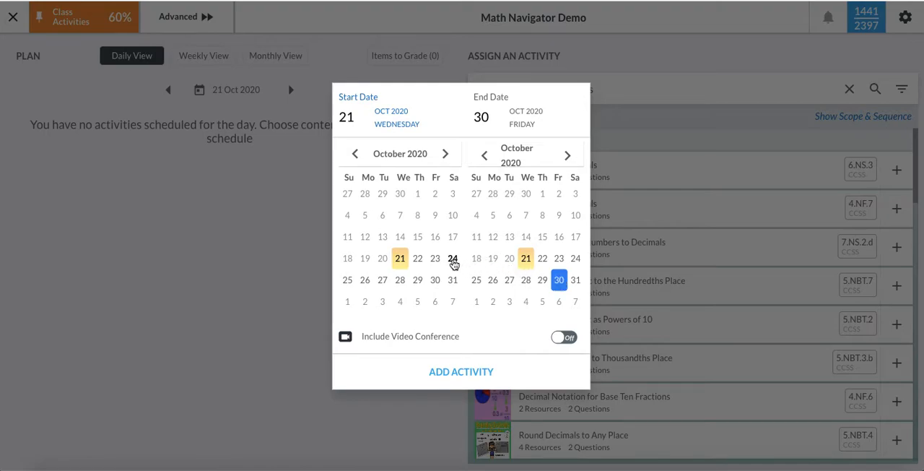
{"action": "left_click", "coordinate": [365, 281]}
{"action": "left_click", "coordinate": [559, 280]}
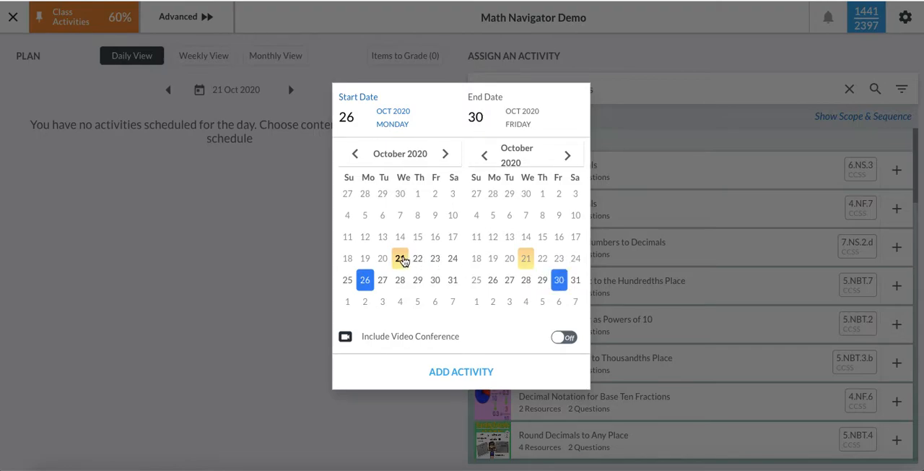
- Set both the start and end date to 21 October 2020 and add the activity to the plan
{"action": "left_click", "coordinate": [401, 259]}
{"action": "left_click", "coordinate": [526, 260]}
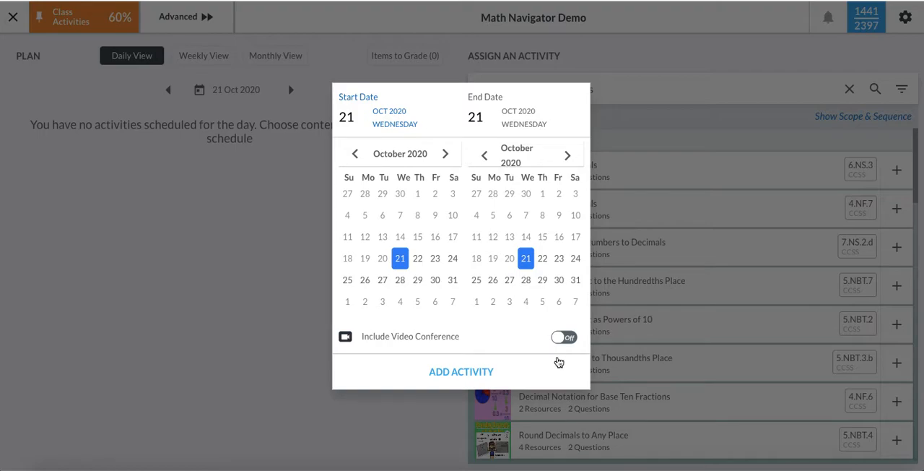
{"action": "left_click", "coordinate": [460, 372]}
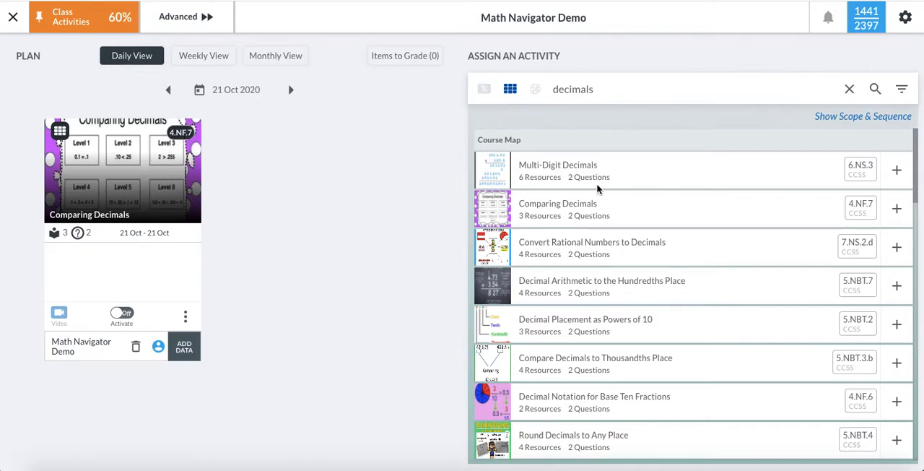
- Activate the scheduled Comparing Decimals collection and assign it only to the third, sixth and eighth students in the list
{"action": "scroll", "coordinate": [208, 267], "scroll_direction": "down", "scroll_amount": 1}
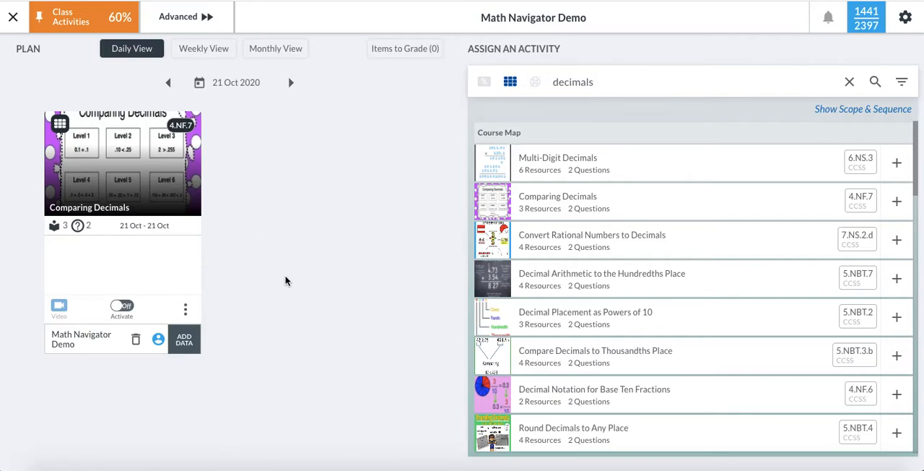
{"action": "left_click", "coordinate": [125, 308]}
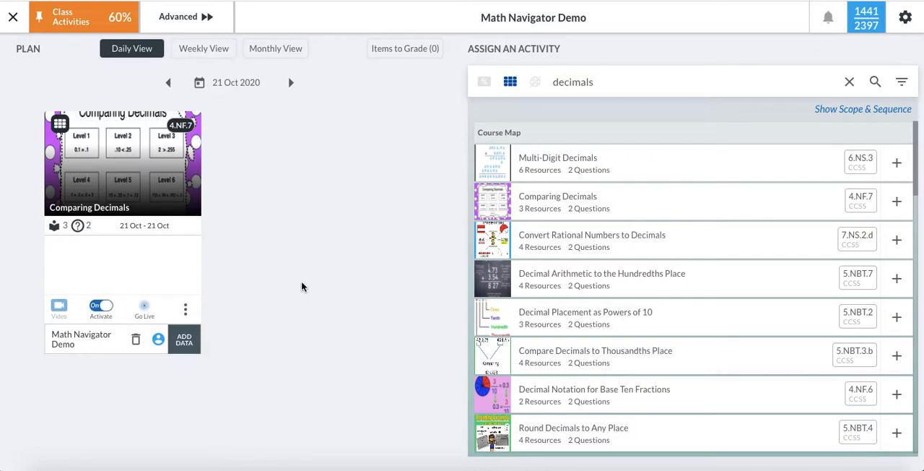
{"action": "left_click", "coordinate": [158, 340]}
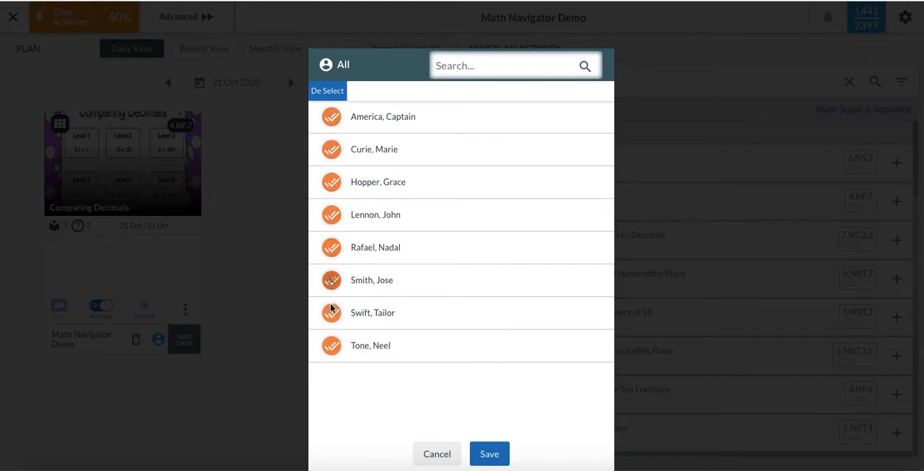
{"action": "left_click", "coordinate": [338, 91]}
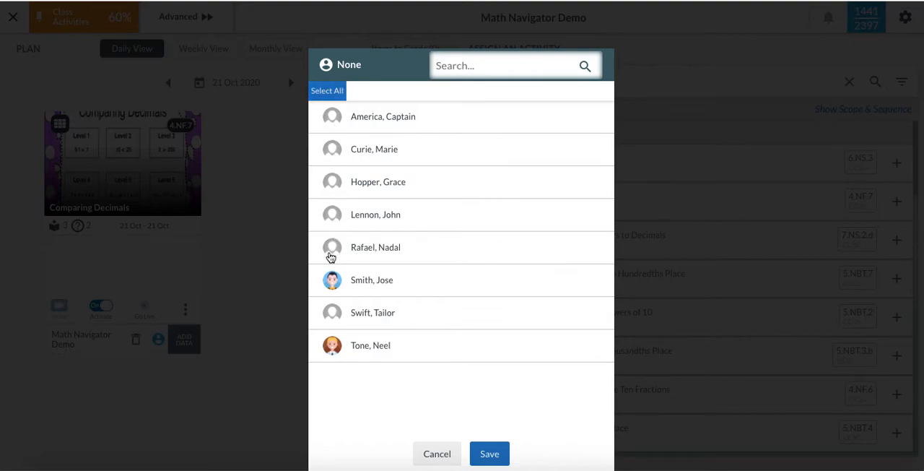
{"action": "left_click", "coordinate": [330, 281]}
{"action": "left_click", "coordinate": [332, 348]}
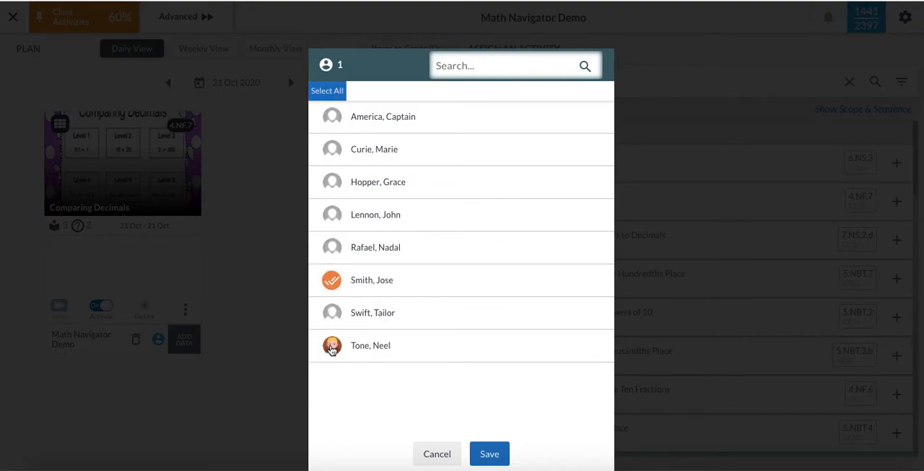
{"action": "left_click", "coordinate": [333, 183]}
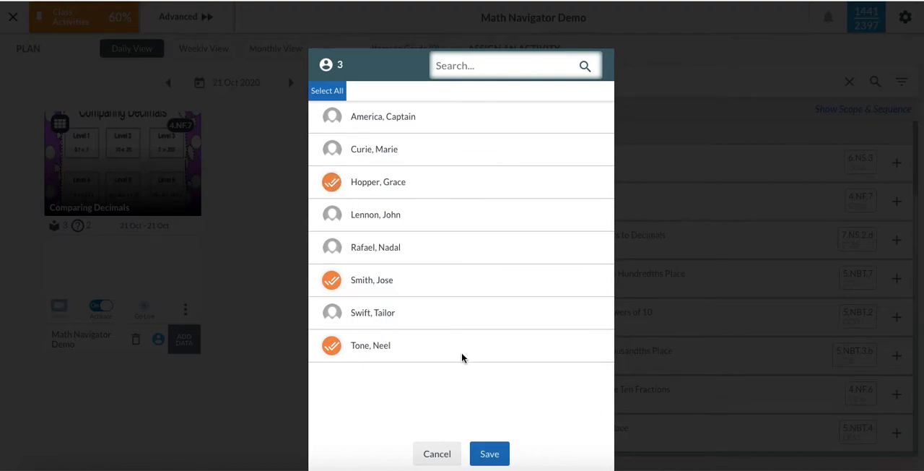
{"action": "left_click", "coordinate": [489, 453]}
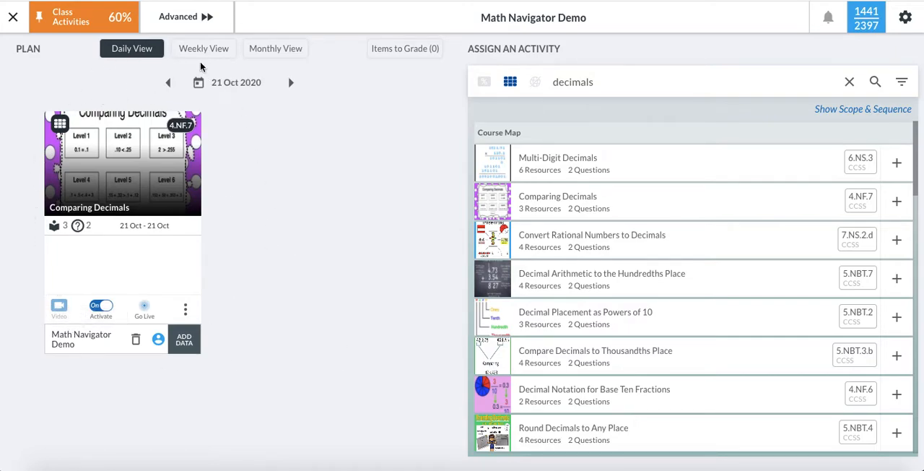
- Look over the assessment results for "decimals" and return to the collection results
{"action": "left_click", "coordinate": [484, 84]}
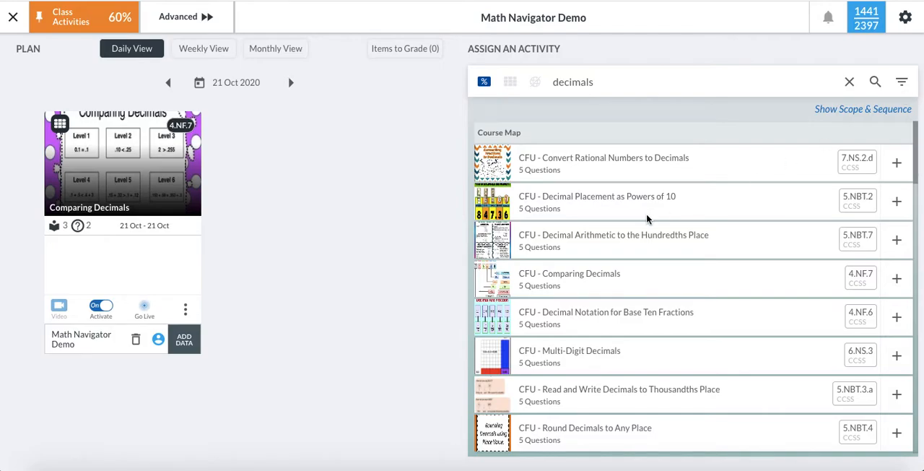
{"action": "scroll", "coordinate": [647, 213], "scroll_direction": "down", "scroll_amount": 1}
{"action": "scroll", "coordinate": [574, 238], "scroll_direction": "up", "scroll_amount": 1}
{"action": "scroll", "coordinate": [516, 140], "scroll_direction": "down", "scroll_amount": 5}
{"action": "scroll", "coordinate": [516, 141], "scroll_direction": "up", "scroll_amount": 5}
{"action": "left_click", "coordinate": [509, 83]}
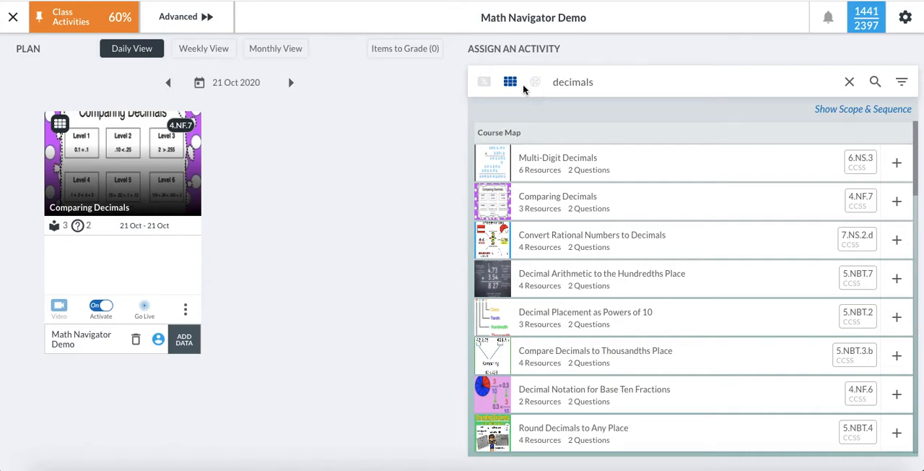
- Limit the "decimals" search to assessments and look through the Course Map, Navigated Learning Schools and My Content results
{"action": "left_click", "coordinate": [484, 82]}
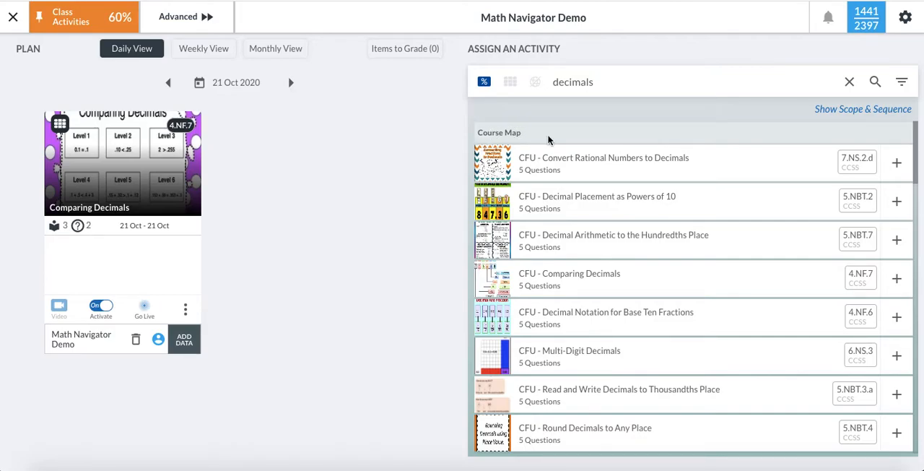
{"action": "scroll", "coordinate": [548, 140], "scroll_direction": "down", "scroll_amount": 3}
{"action": "scroll", "coordinate": [549, 139], "scroll_direction": "down", "scroll_amount": 3}
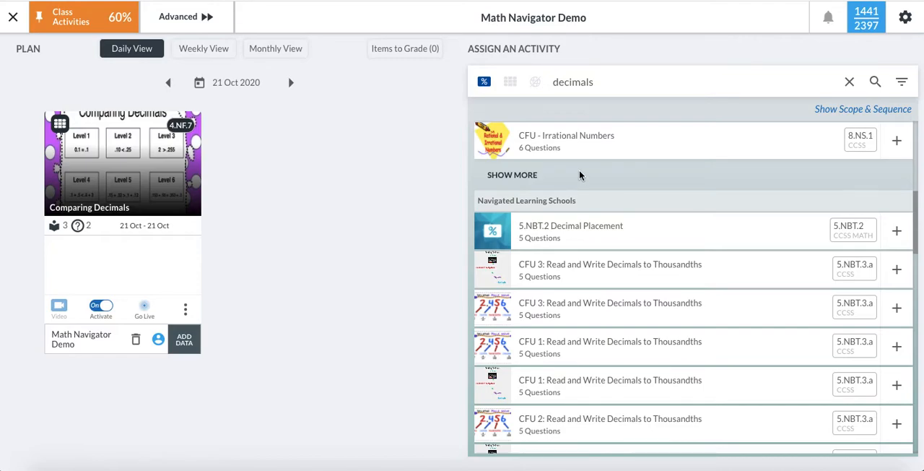
{"action": "scroll", "coordinate": [579, 176], "scroll_direction": "down", "scroll_amount": 1}
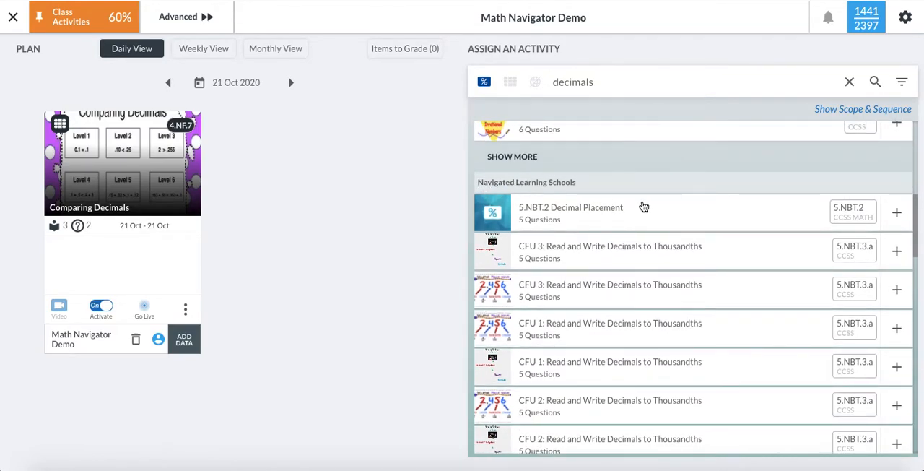
{"action": "scroll", "coordinate": [643, 207], "scroll_direction": "down", "scroll_amount": 4}
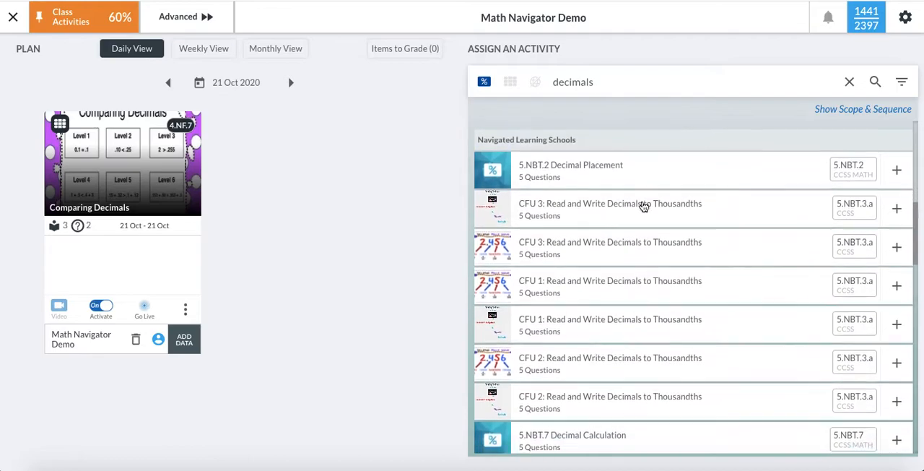
{"action": "scroll", "coordinate": [644, 206], "scroll_direction": "down", "scroll_amount": 3}
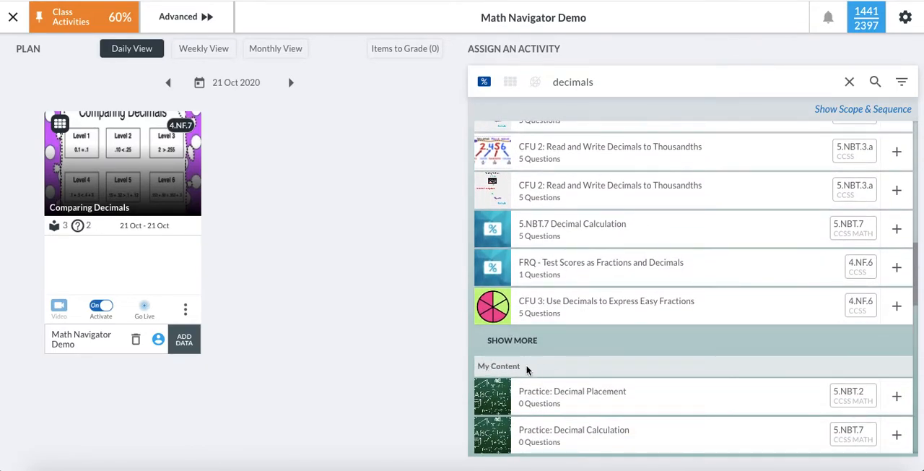
{"action": "scroll", "coordinate": [568, 364], "scroll_direction": "up", "scroll_amount": 15}
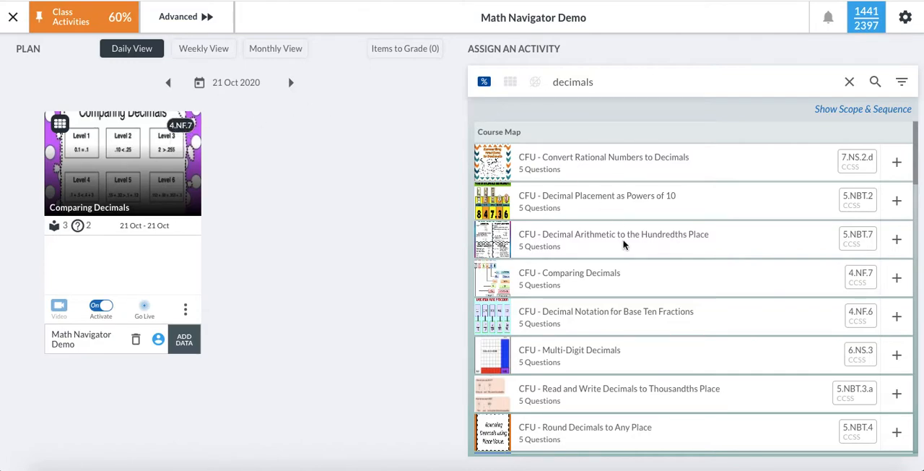
- Preview the questions and correct answers of the CFU - Comparing Decimals assessment and close the preview
{"action": "left_click", "coordinate": [589, 278]}
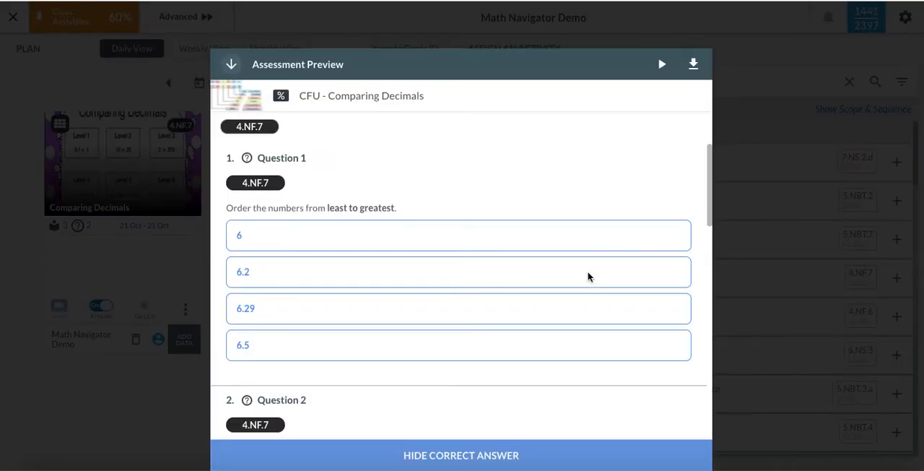
{"action": "scroll", "coordinate": [349, 196], "scroll_direction": "down", "scroll_amount": 10}
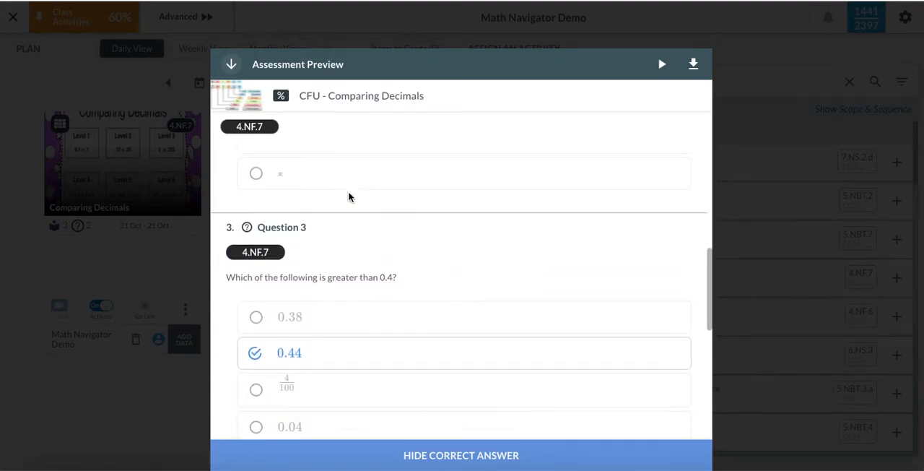
{"action": "scroll", "coordinate": [349, 197], "scroll_direction": "down", "scroll_amount": 5}
{"action": "scroll", "coordinate": [348, 197], "scroll_direction": "up", "scroll_amount": 8}
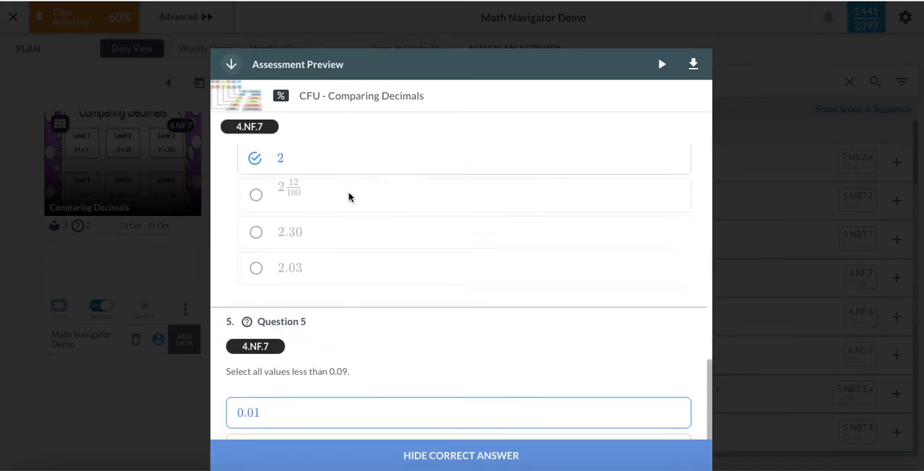
{"action": "scroll", "coordinate": [349, 196], "scroll_direction": "up", "scroll_amount": 6}
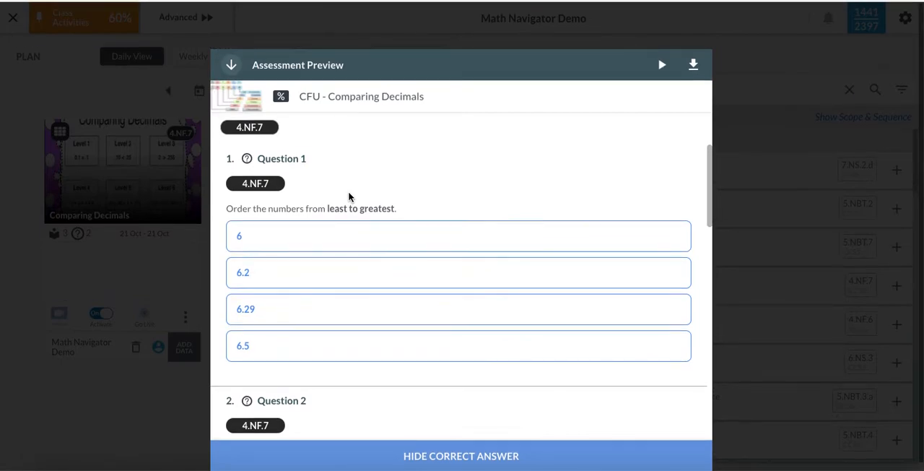
{"action": "left_click", "coordinate": [155, 400]}
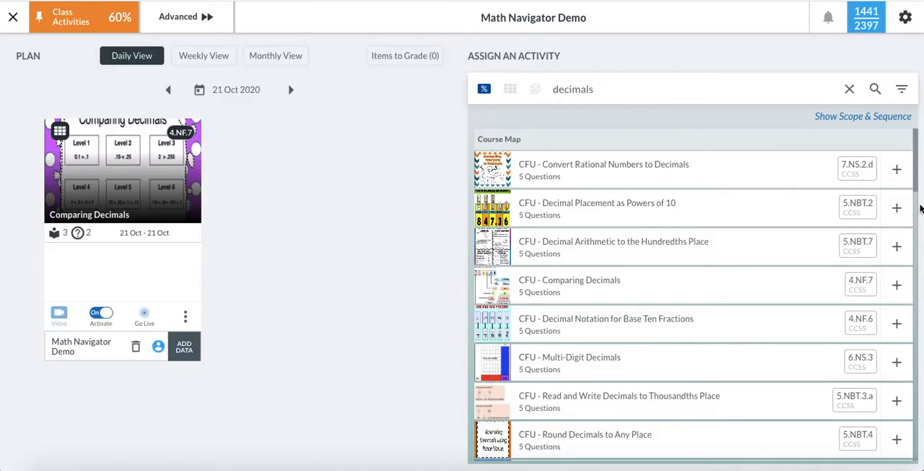
- Schedule the CFU - Comparing Decimals assessment from 21 to 23 October 2020 and add it to the plan
{"action": "left_click", "coordinate": [896, 289]}
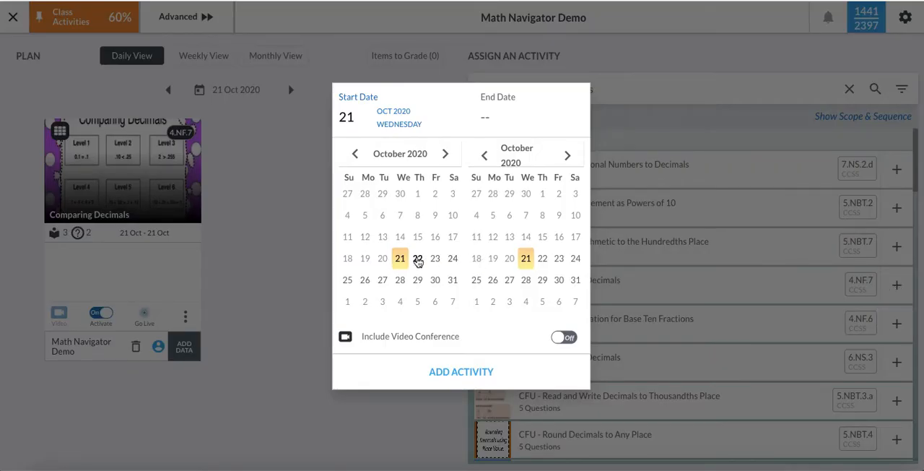
{"action": "left_click", "coordinate": [559, 259]}
{"action": "left_click", "coordinate": [449, 379]}
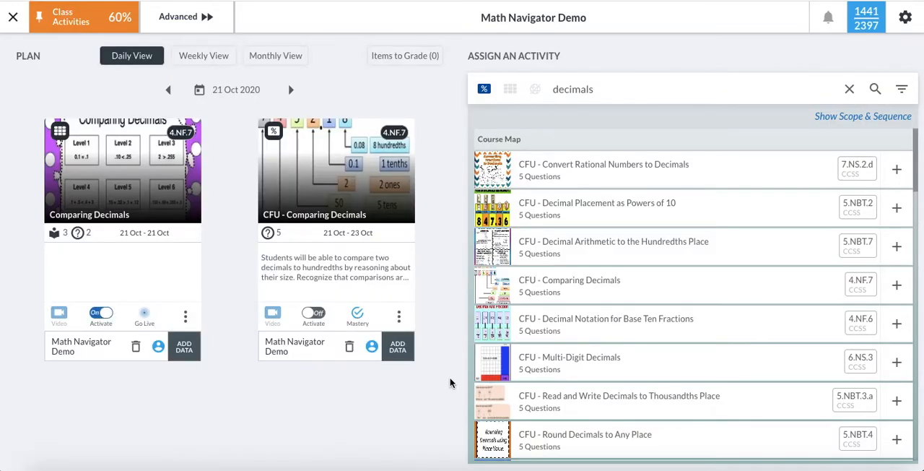
- Check the additional options available for the two scheduled Comparing Decimals activities
{"action": "left_click", "coordinate": [186, 318]}
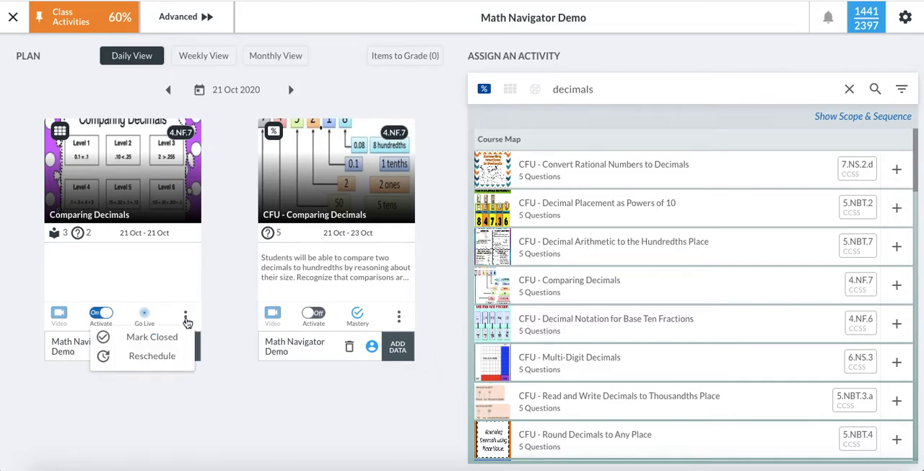
{"action": "left_click", "coordinate": [399, 319]}
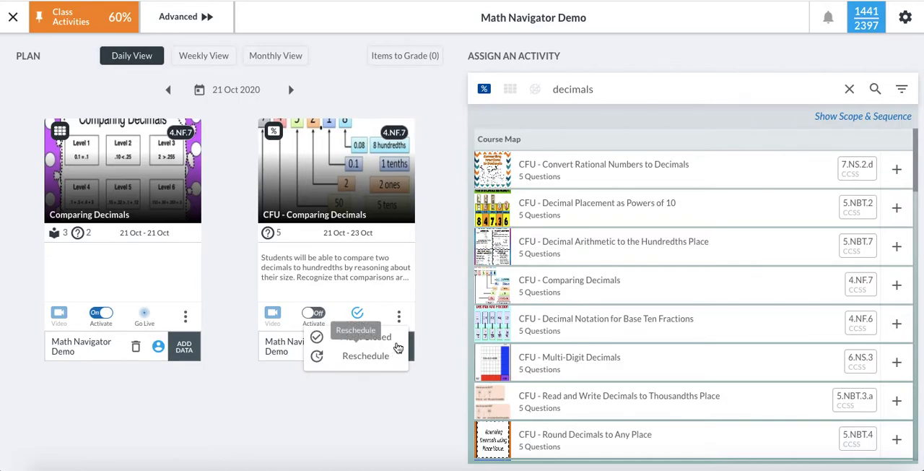
{"action": "left_click", "coordinate": [432, 298]}
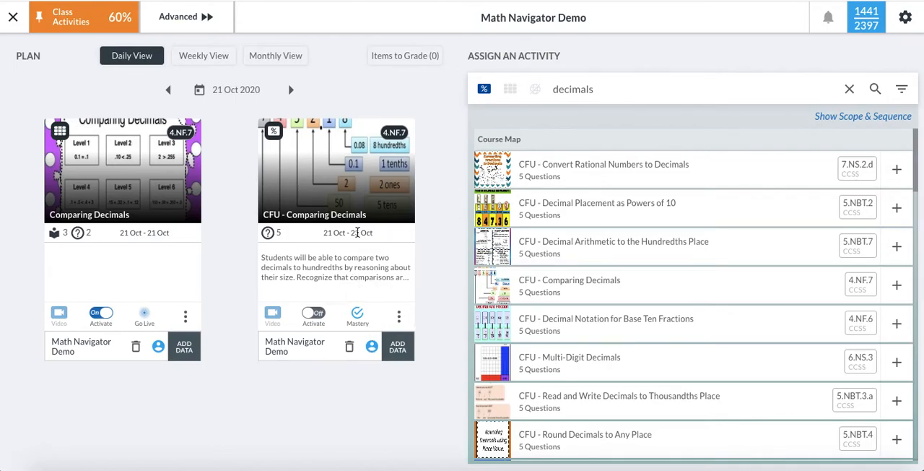
- Assign the CFU - Comparing Decimals assessment to all students and activate it with Mastery enabled
{"action": "left_click", "coordinate": [372, 348]}
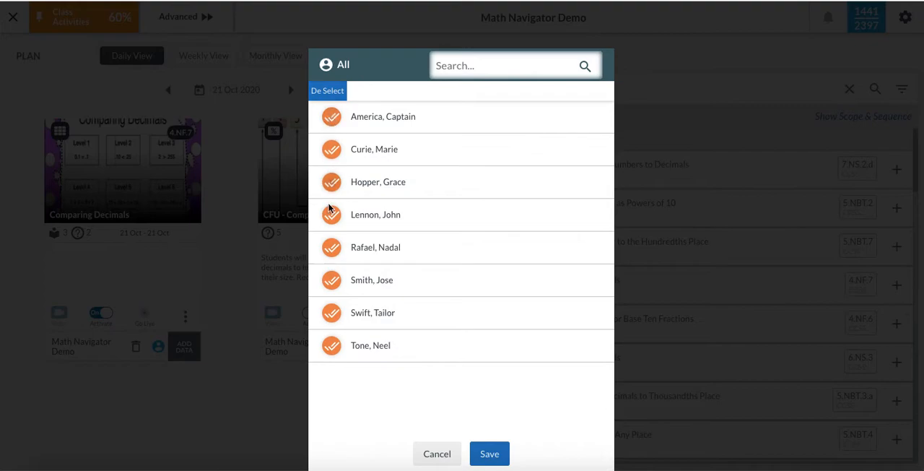
{"action": "left_click", "coordinate": [489, 453]}
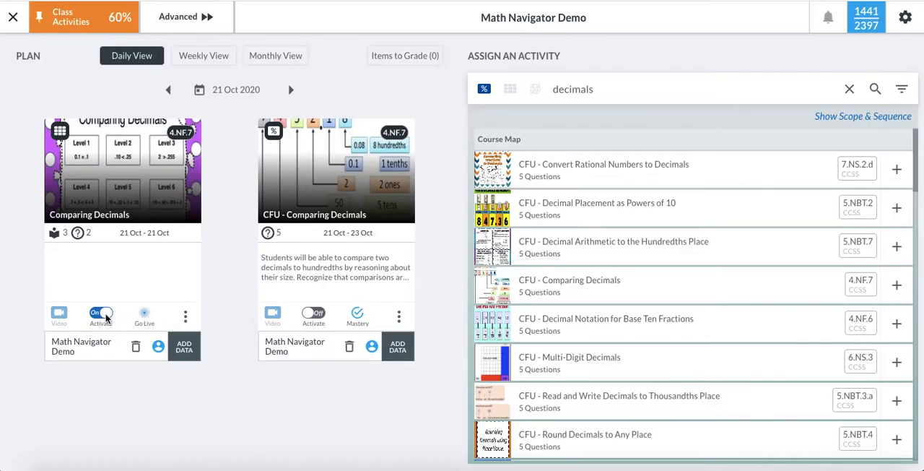
{"action": "left_click", "coordinate": [316, 318]}
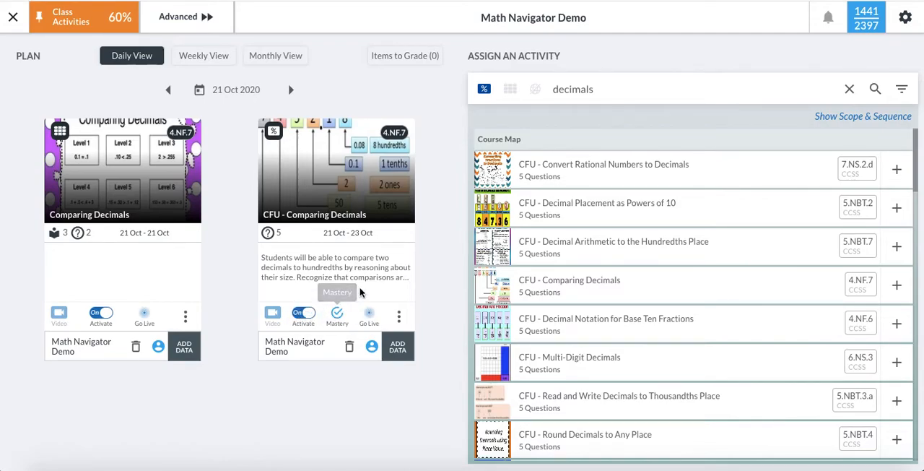
{"action": "left_click", "coordinate": [334, 313]}
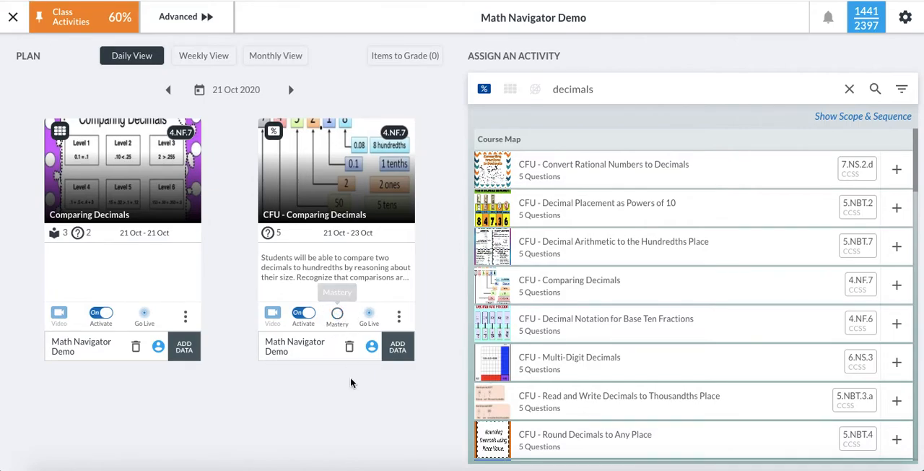
{"action": "left_click", "coordinate": [338, 312]}
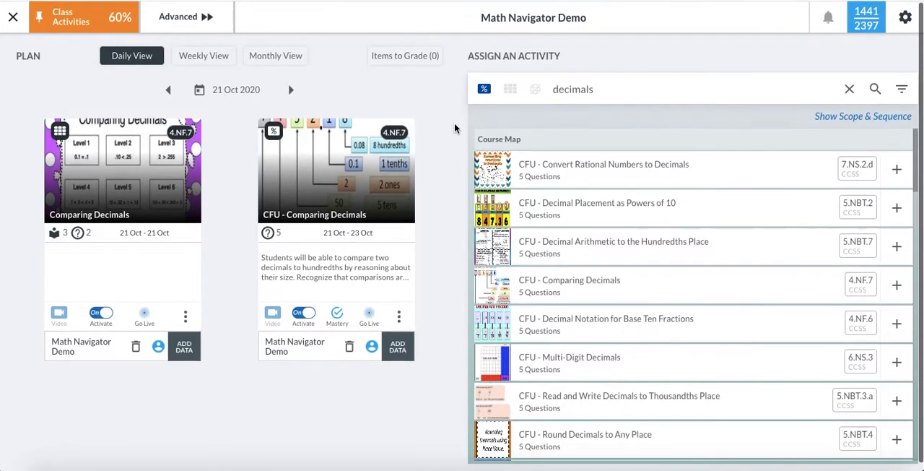
- Limit the decimals search to task-based activities and browse the list as far as App Costs
{"action": "left_click", "coordinate": [537, 90]}
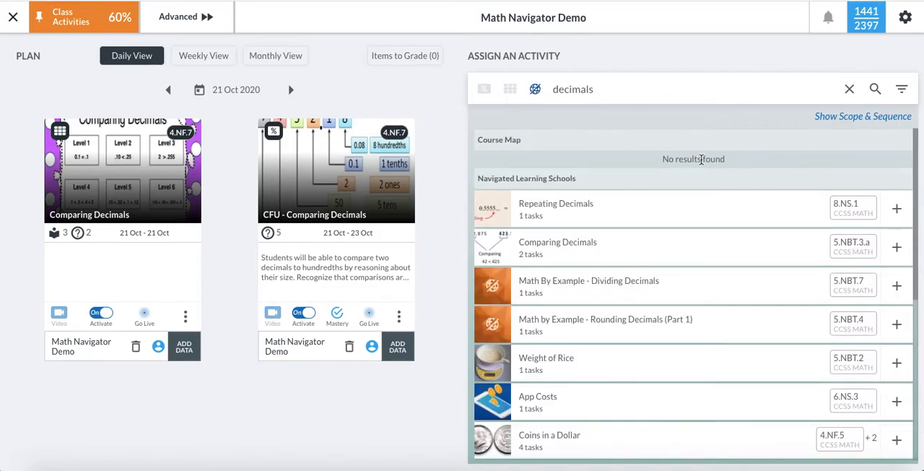
{"action": "scroll", "coordinate": [570, 174], "scroll_direction": "down", "scroll_amount": 1}
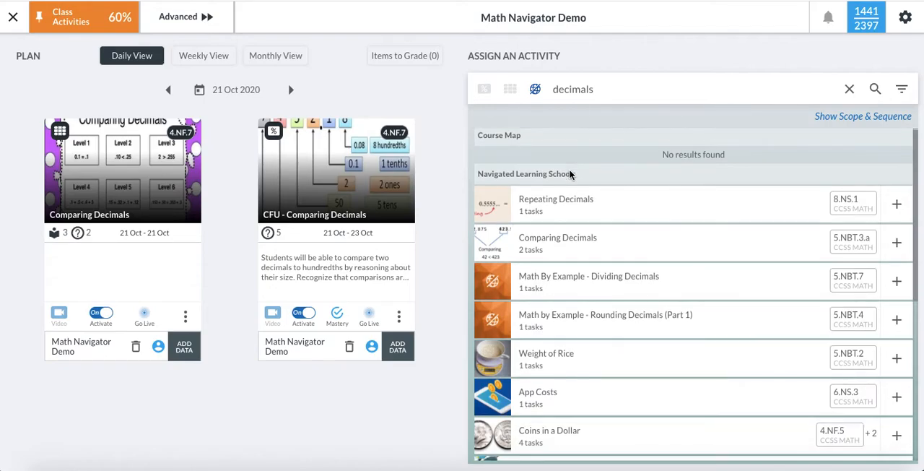
{"action": "scroll", "coordinate": [570, 174], "scroll_direction": "down", "scroll_amount": 1}
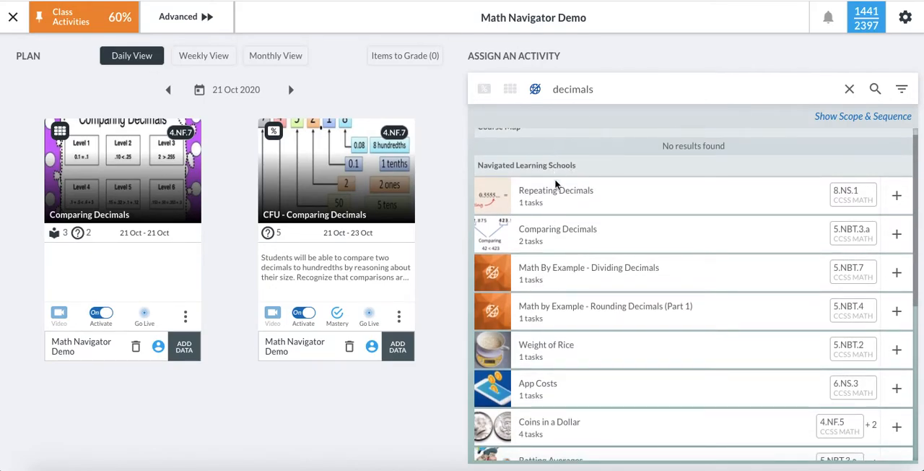
{"action": "scroll", "coordinate": [547, 316], "scroll_direction": "down", "scroll_amount": 1}
{"action": "scroll", "coordinate": [547, 317], "scroll_direction": "down", "scroll_amount": 3}
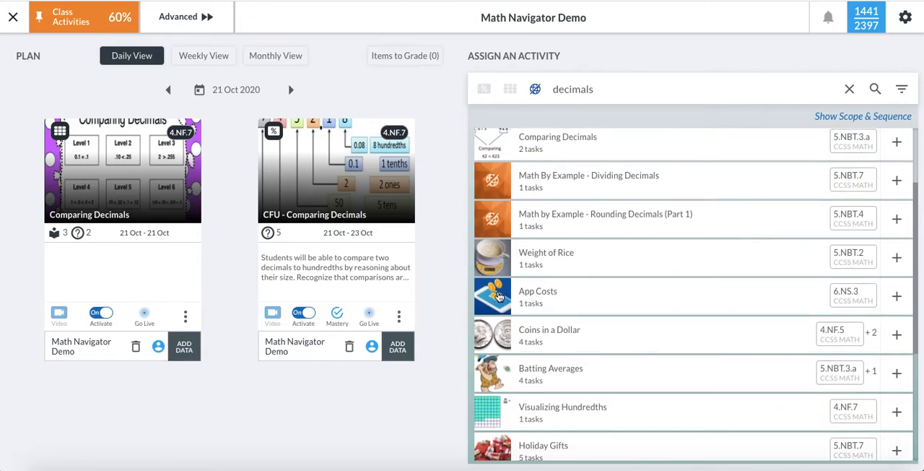
- Preview the App Costs activity with its iTunes gift card task and teacher rubric, and close the preview
{"action": "left_click", "coordinate": [498, 296]}
{"action": "scroll", "coordinate": [498, 296], "scroll_direction": "down", "scroll_amount": 3}
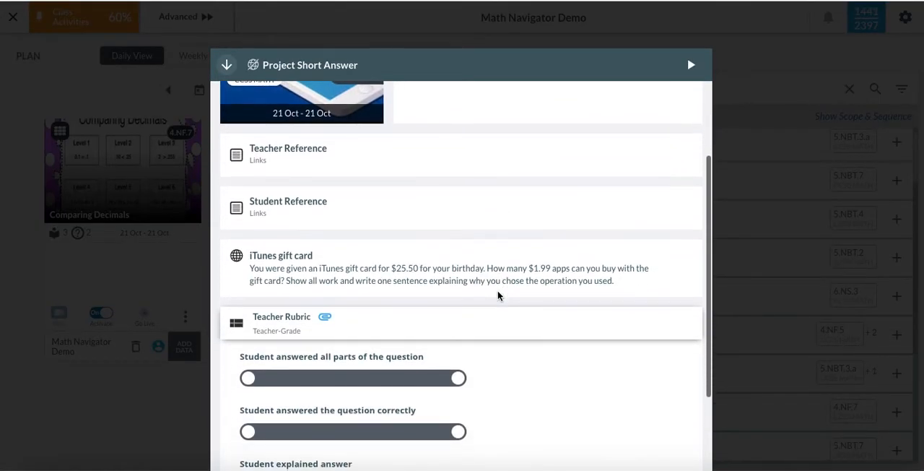
{"action": "scroll", "coordinate": [383, 285], "scroll_direction": "down", "scroll_amount": 3}
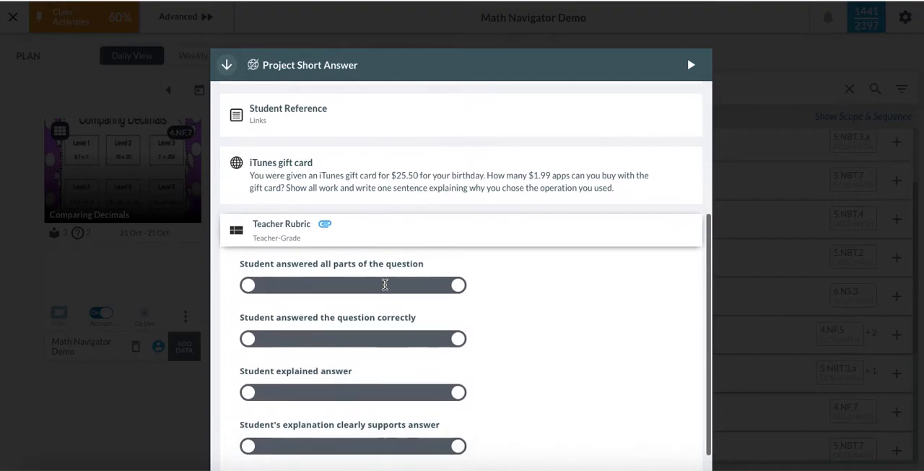
{"action": "scroll", "coordinate": [384, 286], "scroll_direction": "up", "scroll_amount": 6}
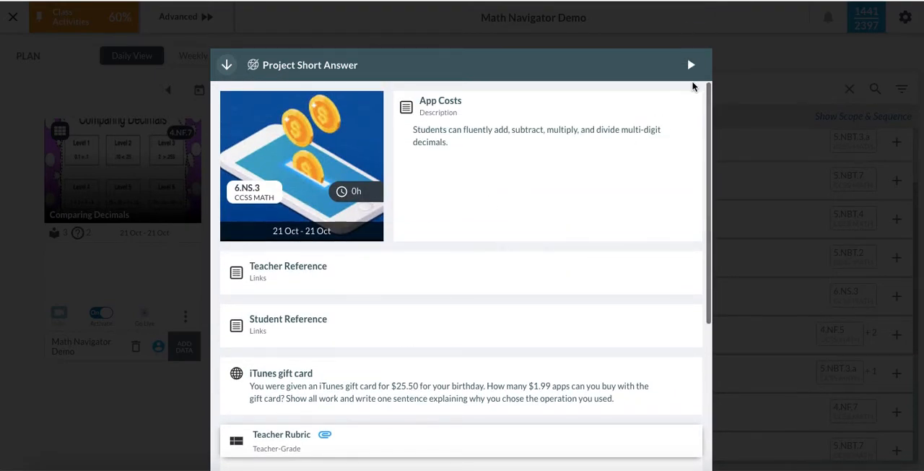
{"action": "left_click", "coordinate": [130, 420]}
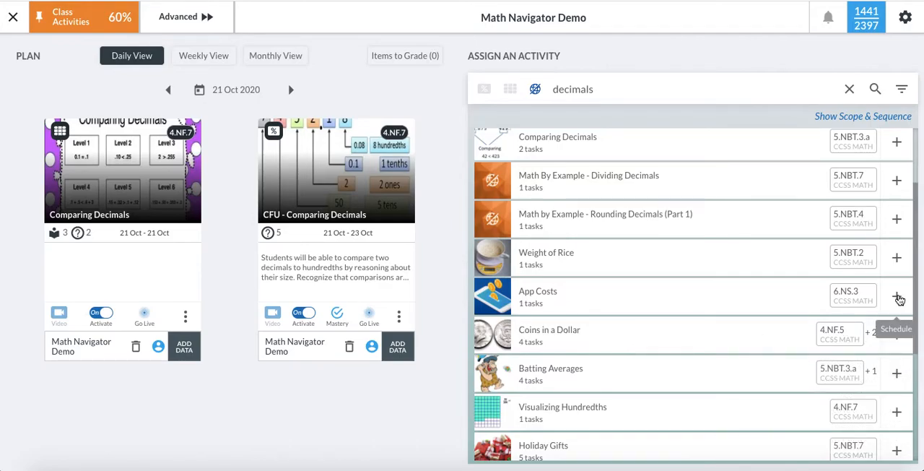
- Schedule the App Costs activity from 21 to 30 October 2020, add it to the plan and check its card
{"action": "left_click", "coordinate": [897, 298]}
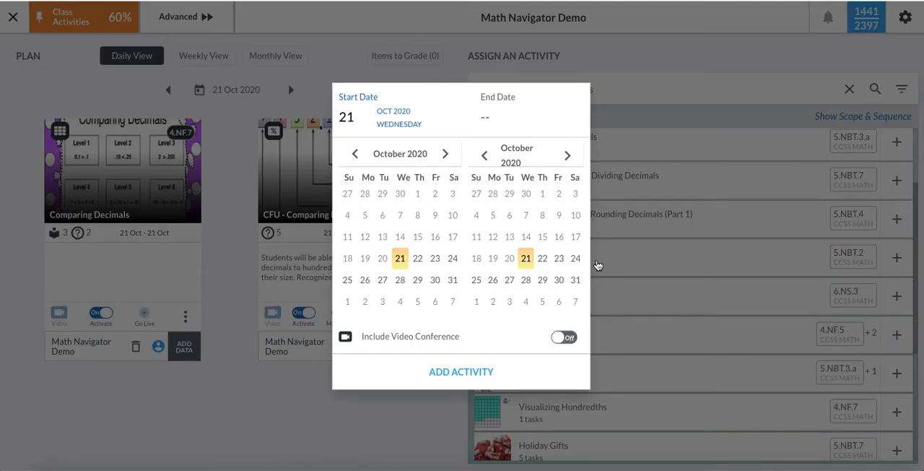
{"action": "left_click", "coordinate": [560, 281]}
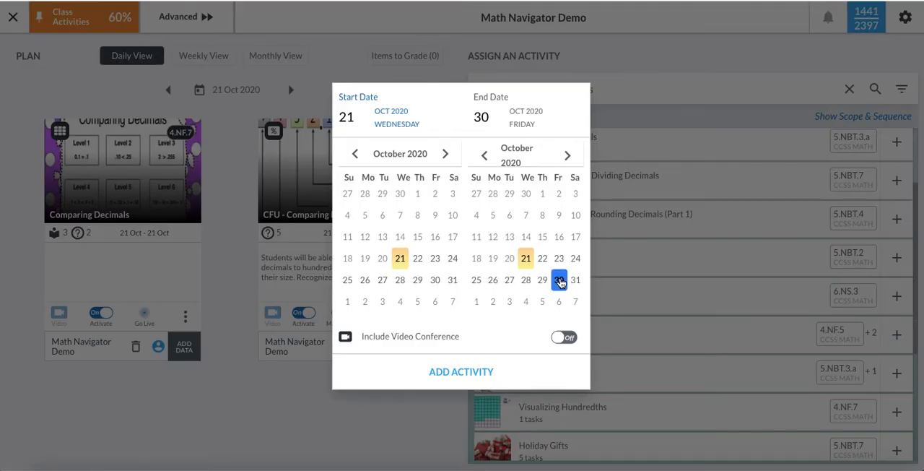
{"action": "left_click", "coordinate": [450, 380]}
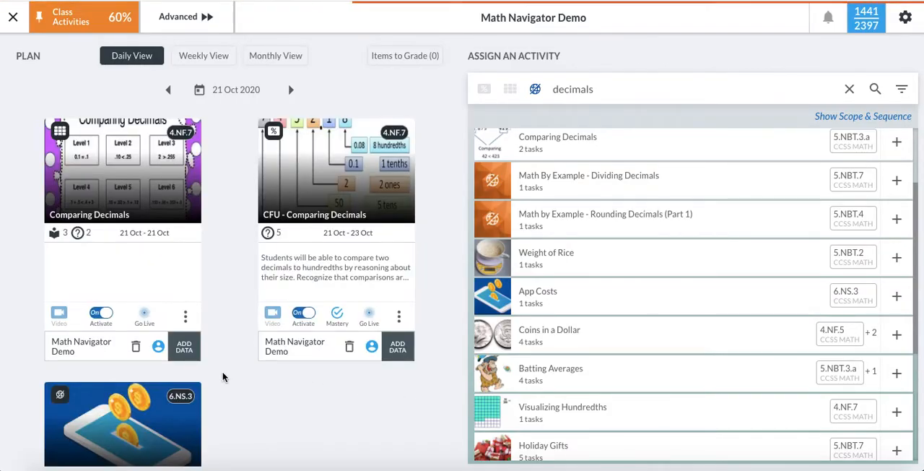
{"action": "scroll", "coordinate": [223, 375], "scroll_direction": "down", "scroll_amount": 3}
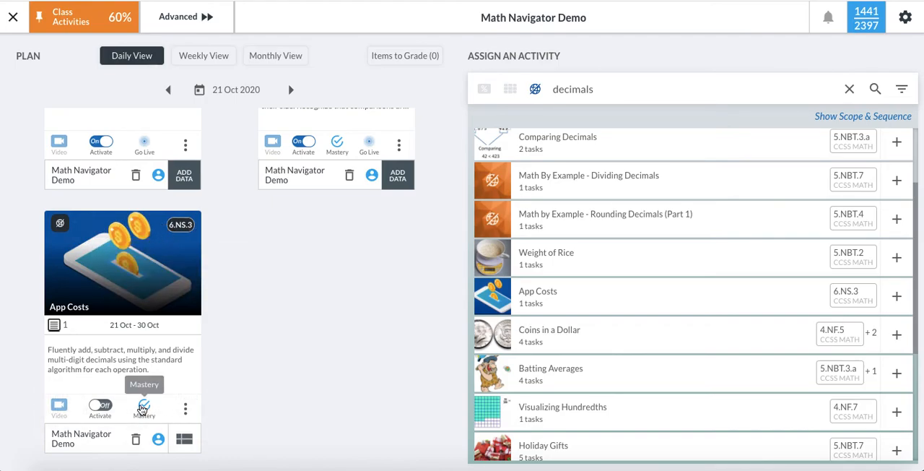
- Look through the planned activities in weekly and monthly view and return to the daily view
{"action": "scroll", "coordinate": [301, 392], "scroll_direction": "up", "scroll_amount": 3}
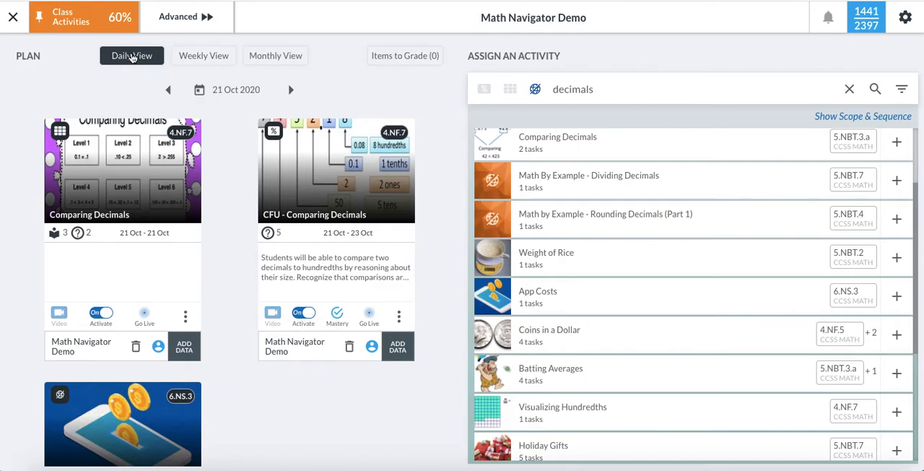
{"action": "left_click", "coordinate": [198, 57]}
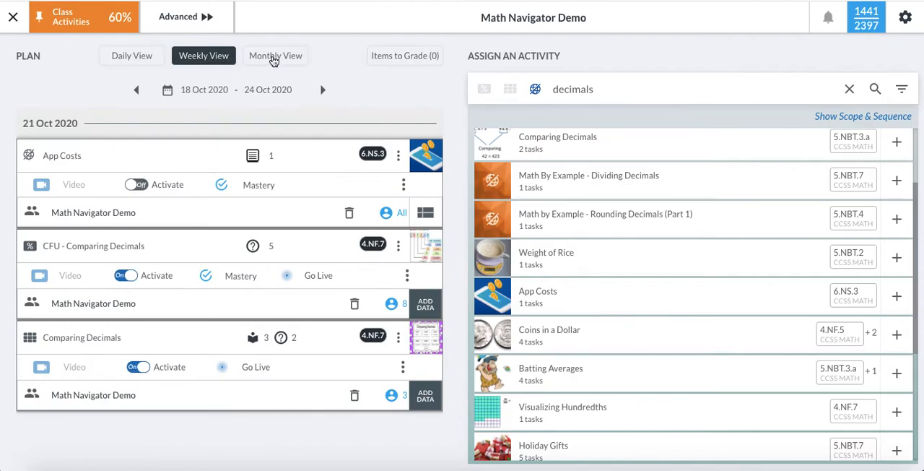
{"action": "left_click", "coordinate": [274, 59]}
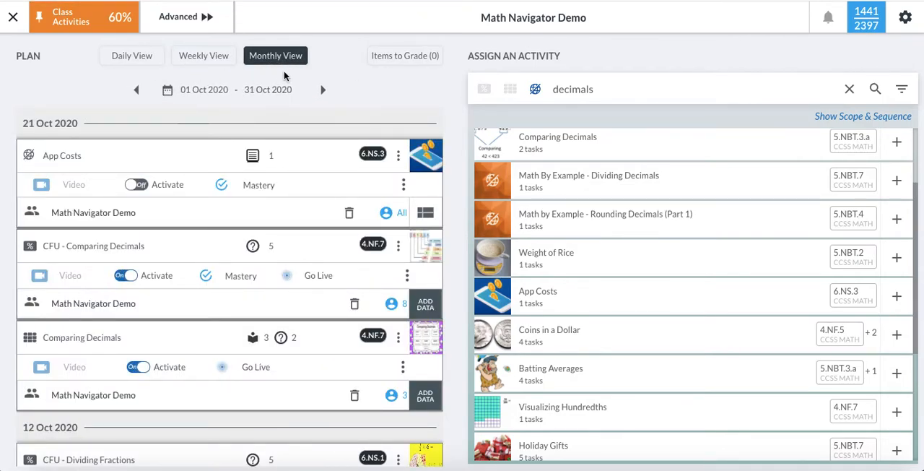
{"action": "scroll", "coordinate": [99, 149], "scroll_direction": "down", "scroll_amount": 2}
{"action": "scroll", "coordinate": [102, 149], "scroll_direction": "up", "scroll_amount": 2}
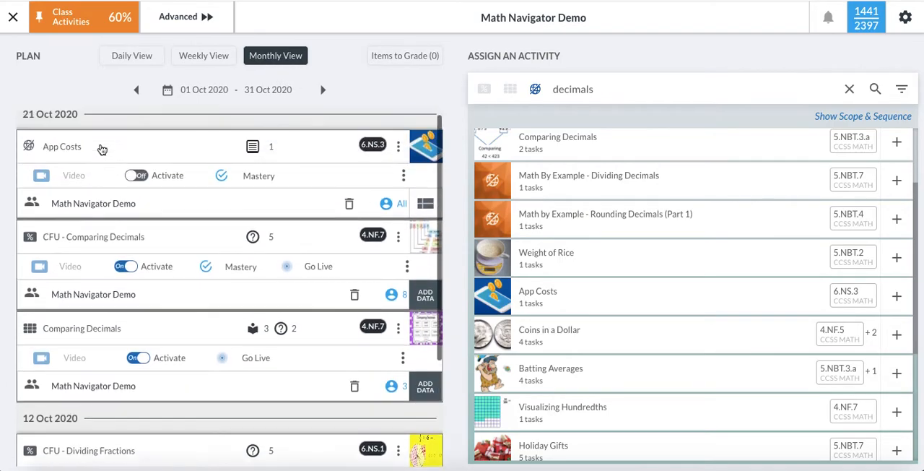
{"action": "scroll", "coordinate": [101, 152], "scroll_direction": "down", "scroll_amount": 4}
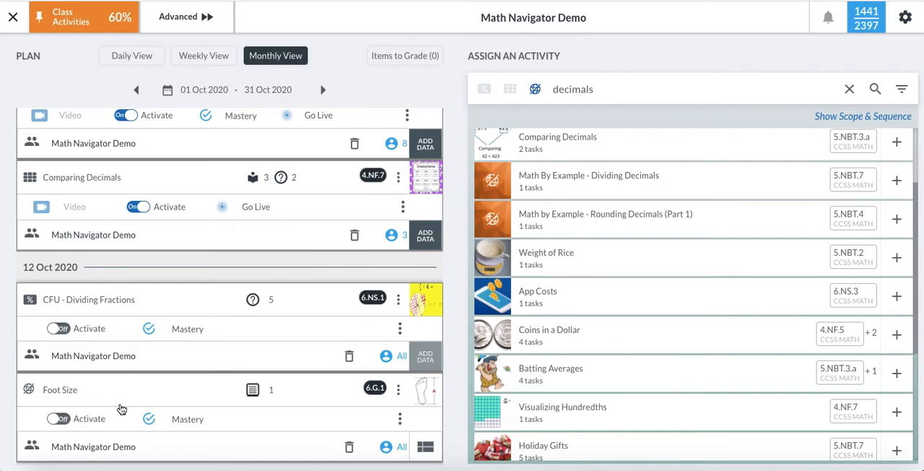
{"action": "scroll", "coordinate": [159, 308], "scroll_direction": "up", "scroll_amount": 4}
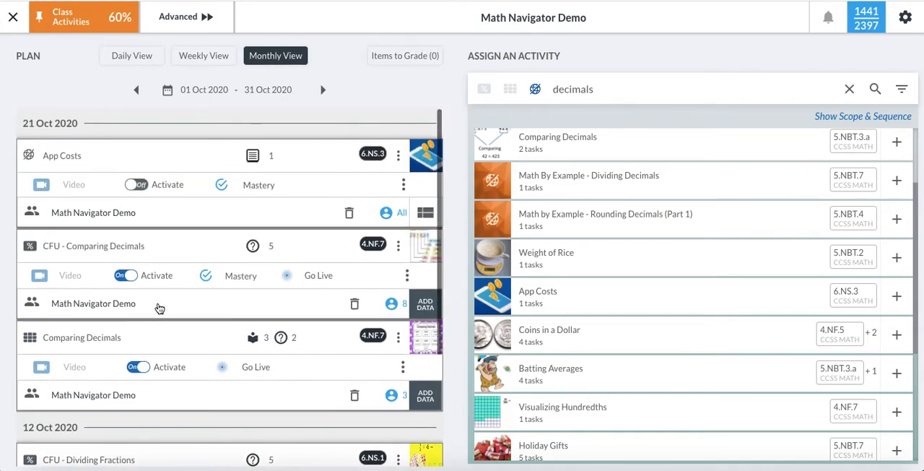
{"action": "left_click", "coordinate": [139, 62]}
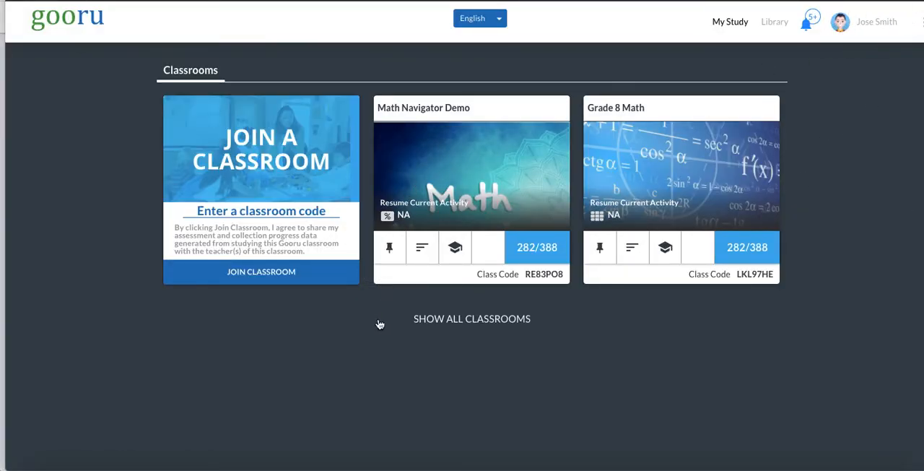
- In the student account, open the Math Navigator Demo class activities and start the CFU - Comparing Decimals assessment
{"action": "left_click", "coordinate": [391, 255]}
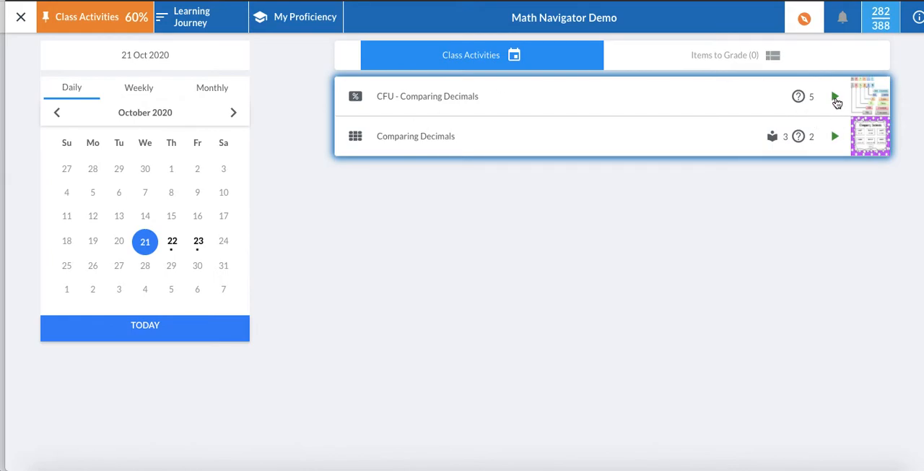
{"action": "left_click", "coordinate": [835, 98]}
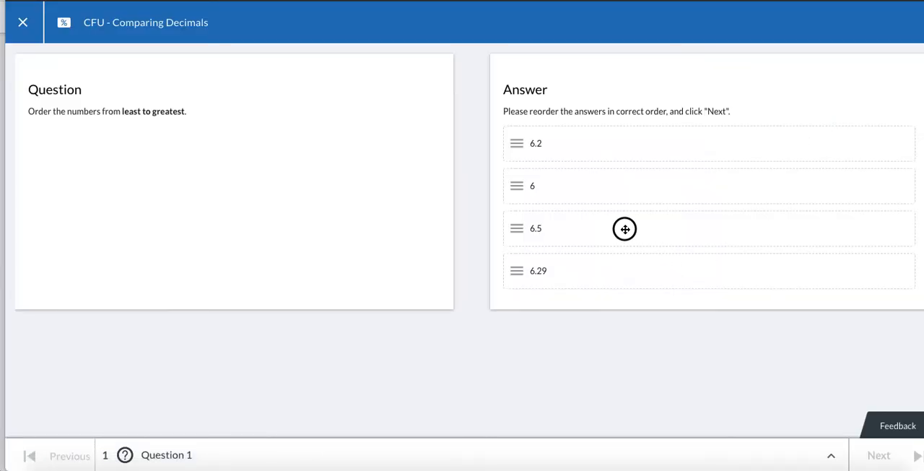
- Go through the five assessment questions, choosing option D for question 3, submit all responses and close the report
{"action": "left_click_drag", "start_coordinate": [624, 229], "coordinate": [622, 281]}
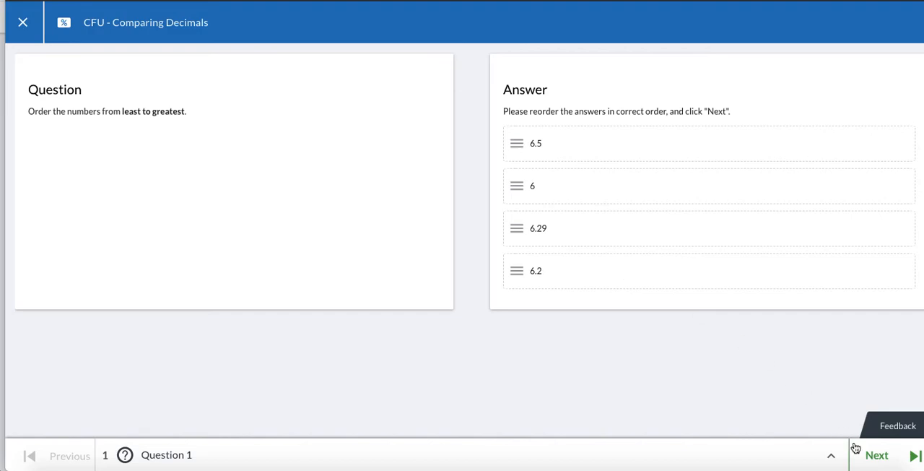
{"action": "left_click", "coordinate": [876, 456]}
{"action": "left_click", "coordinate": [512, 155]}
{"action": "left_click", "coordinate": [875, 455]}
{"action": "left_click", "coordinate": [548, 207]}
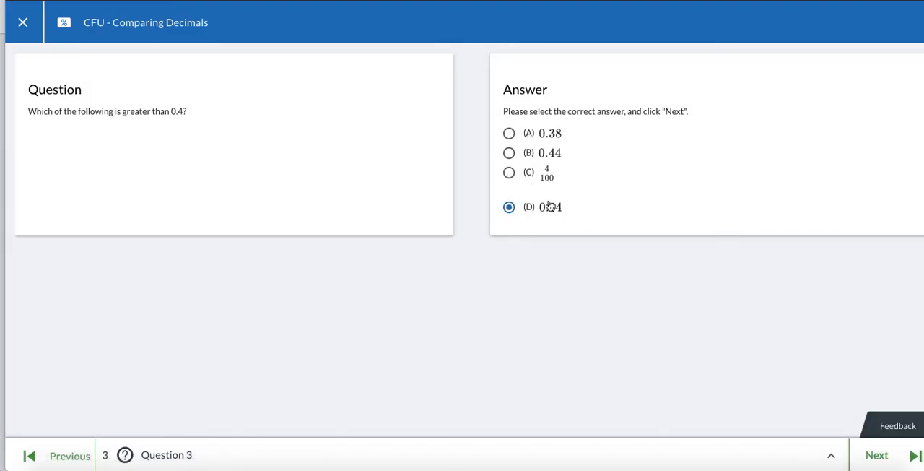
{"action": "left_click", "coordinate": [867, 461]}
{"action": "left_click", "coordinate": [552, 191]}
{"action": "left_click", "coordinate": [877, 463]}
{"action": "left_click", "coordinate": [549, 206]}
{"action": "left_click", "coordinate": [554, 254]}
{"action": "left_click", "coordinate": [888, 456]}
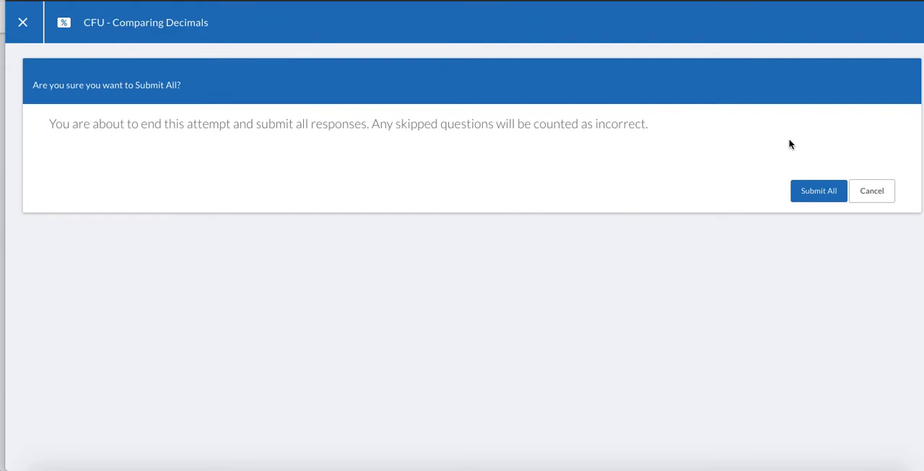
{"action": "left_click", "coordinate": [819, 191]}
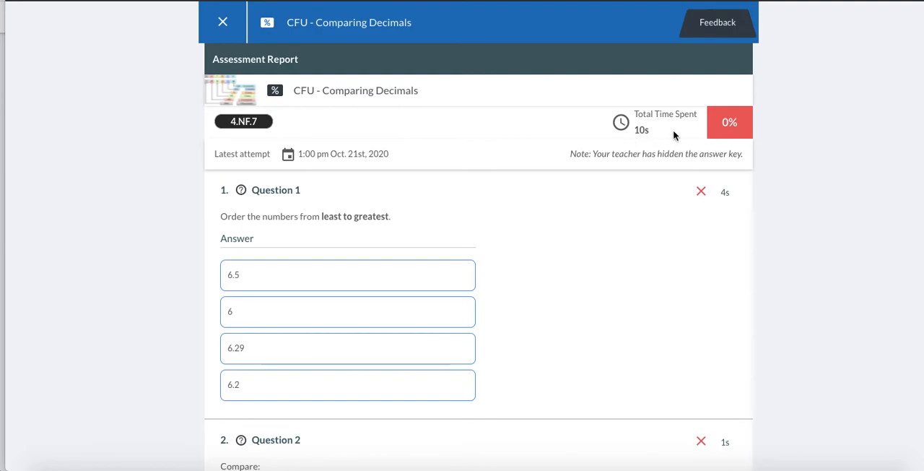
{"action": "left_click", "coordinate": [222, 20]}
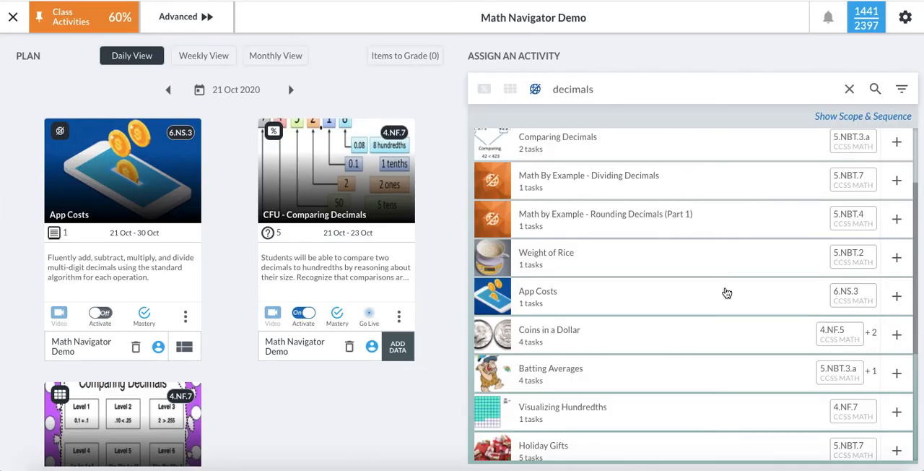
- In the teacher's plan, review the student results for the CFU - Comparing Decimals assessment and close the report
{"action": "scroll", "coordinate": [728, 292], "scroll_direction": "down", "scroll_amount": 3}
{"action": "scroll", "coordinate": [415, 266], "scroll_direction": "down", "scroll_amount": 3}
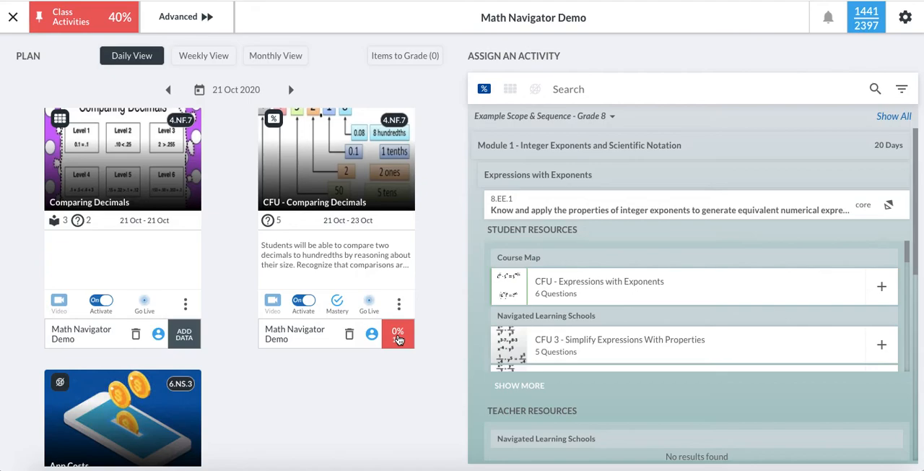
{"action": "left_click", "coordinate": [398, 338]}
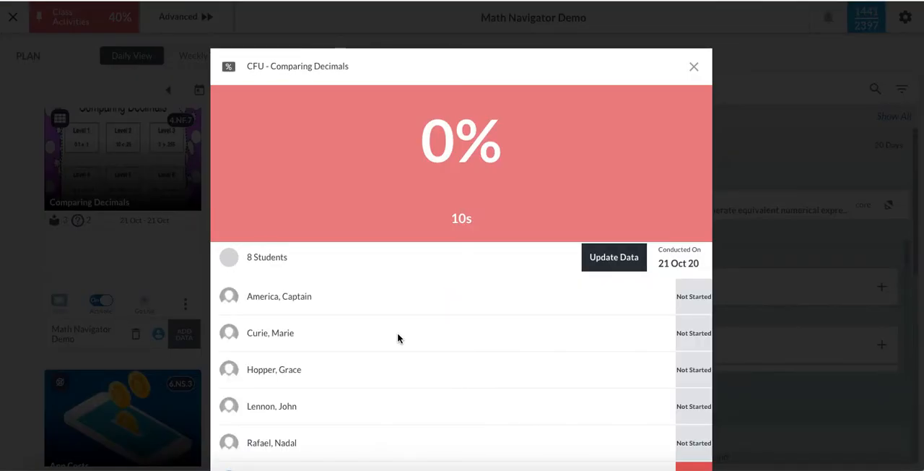
{"action": "scroll", "coordinate": [398, 338], "scroll_direction": "down", "scroll_amount": 3}
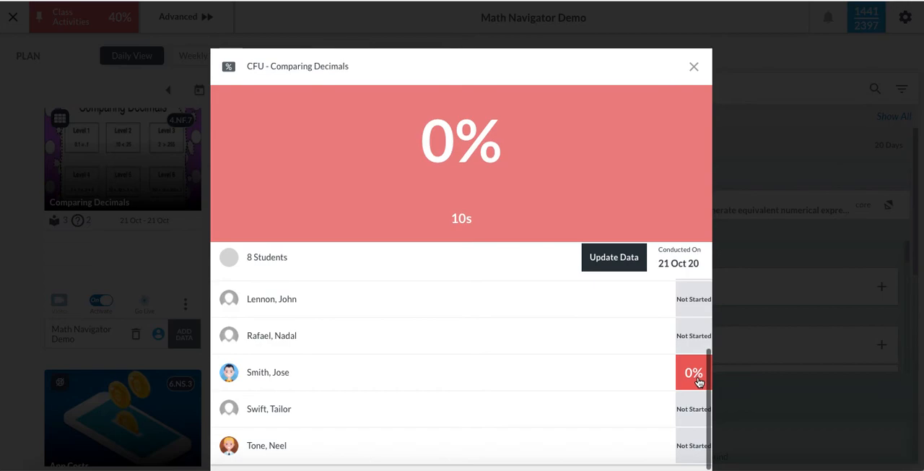
{"action": "scroll", "coordinate": [694, 302], "scroll_direction": "down", "scroll_amount": 2}
{"action": "scroll", "coordinate": [694, 302], "scroll_direction": "up", "scroll_amount": 2}
{"action": "left_click", "coordinate": [694, 67]}
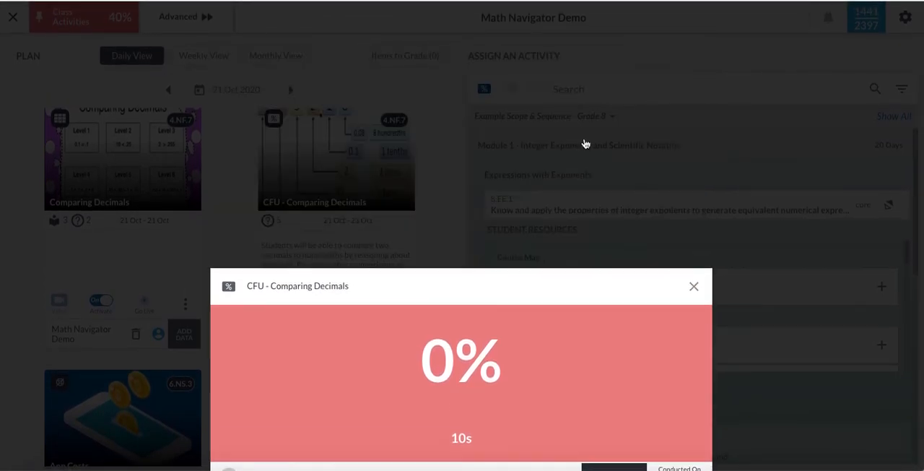
- Activate the App Costs activity for the Math Navigator Demo class
{"action": "scroll", "coordinate": [266, 396], "scroll_direction": "down", "scroll_amount": 2}
{"action": "scroll", "coordinate": [266, 395], "scroll_direction": "up", "scroll_amount": 2}
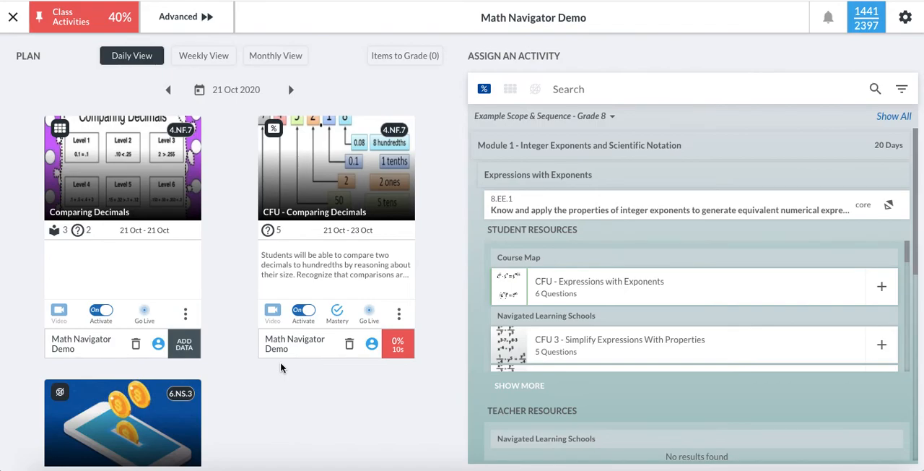
{"action": "scroll", "coordinate": [281, 364], "scroll_direction": "down", "scroll_amount": 2}
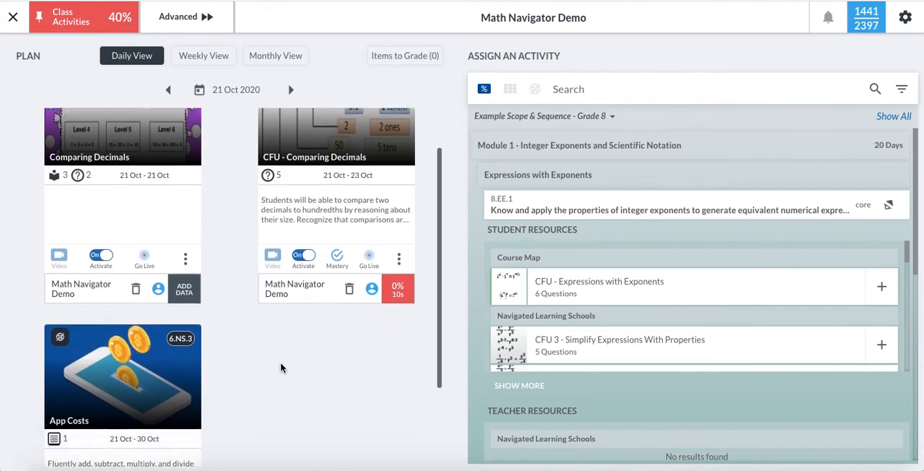
{"action": "scroll", "coordinate": [280, 362], "scroll_direction": "down", "scroll_amount": 1}
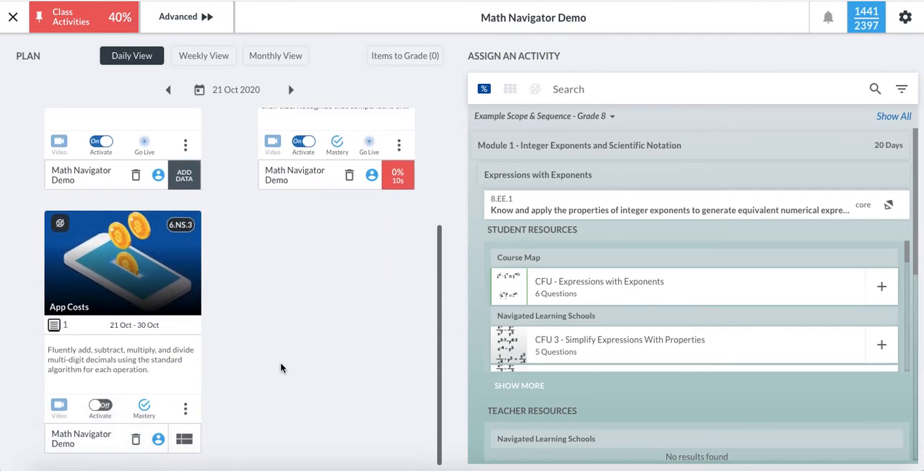
{"action": "left_click", "coordinate": [102, 409]}
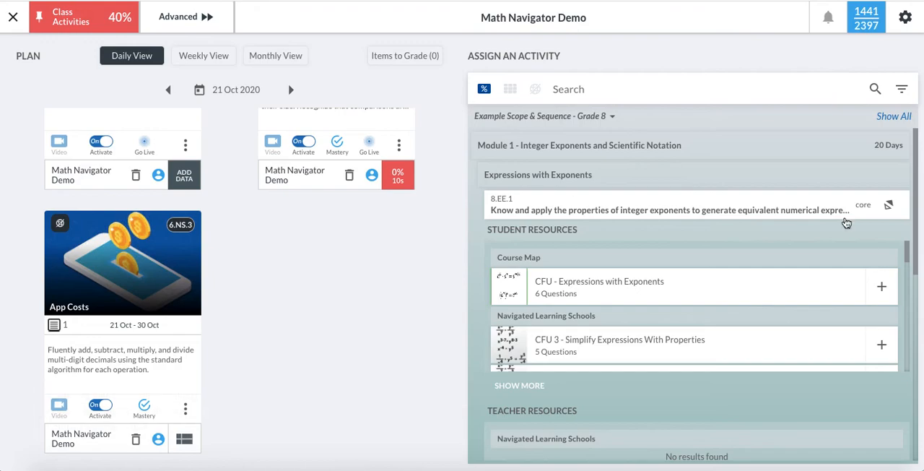
{"action": "scroll", "coordinate": [295, 364], "scroll_direction": "up", "scroll_amount": 3}
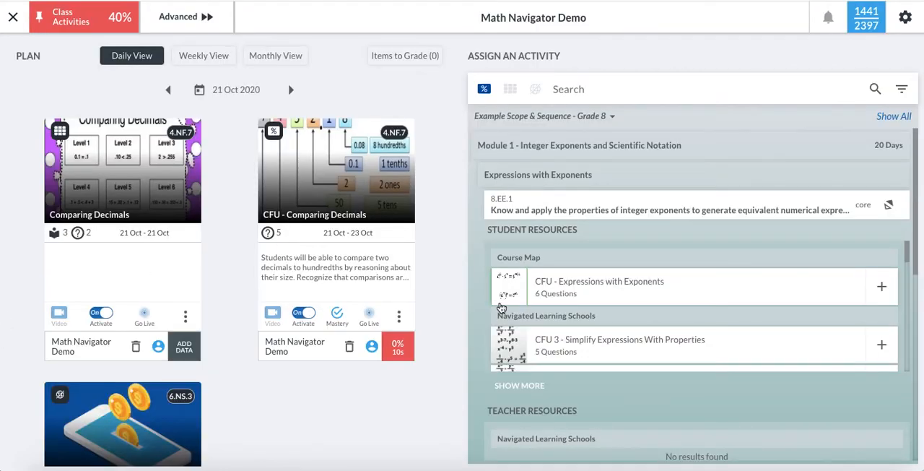
- Examine the options for closing or rescheduling the CFU - Comparing Decimals activity in the daily plan, and dismiss them
{"action": "scroll", "coordinate": [345, 377], "scroll_direction": "down", "scroll_amount": 2}
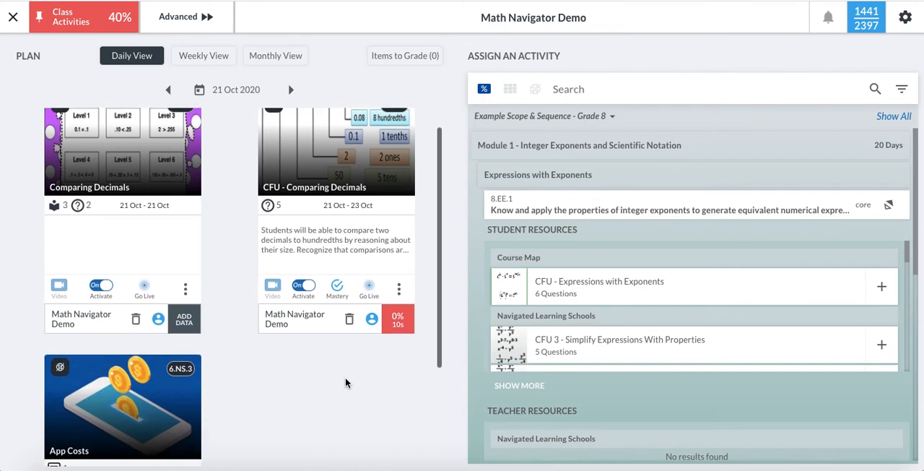
{"action": "scroll", "coordinate": [393, 338], "scroll_direction": "up", "scroll_amount": 2}
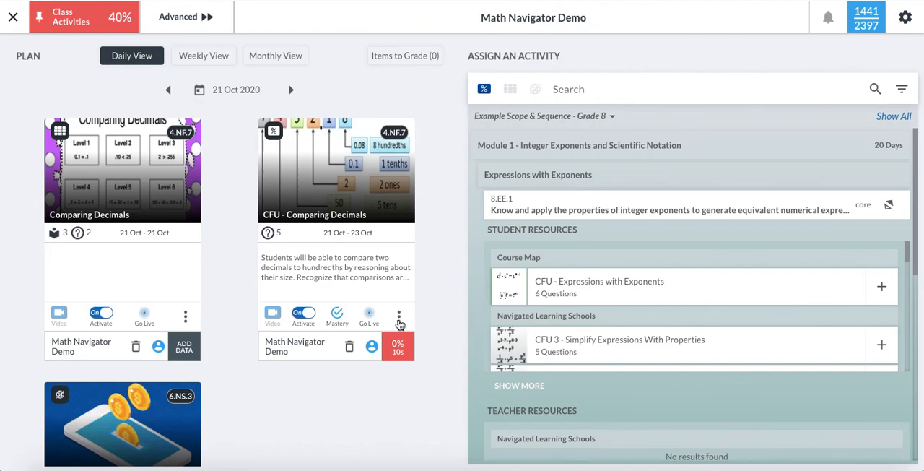
{"action": "left_click", "coordinate": [398, 318]}
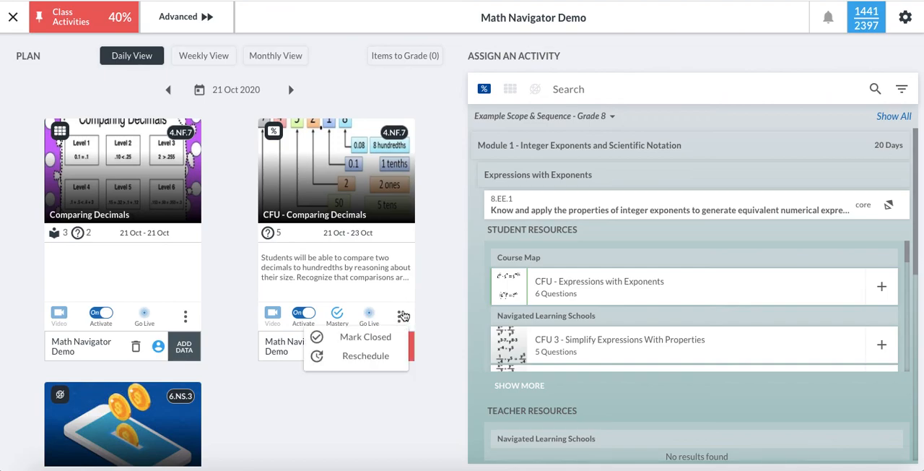
{"action": "left_click", "coordinate": [364, 345]}
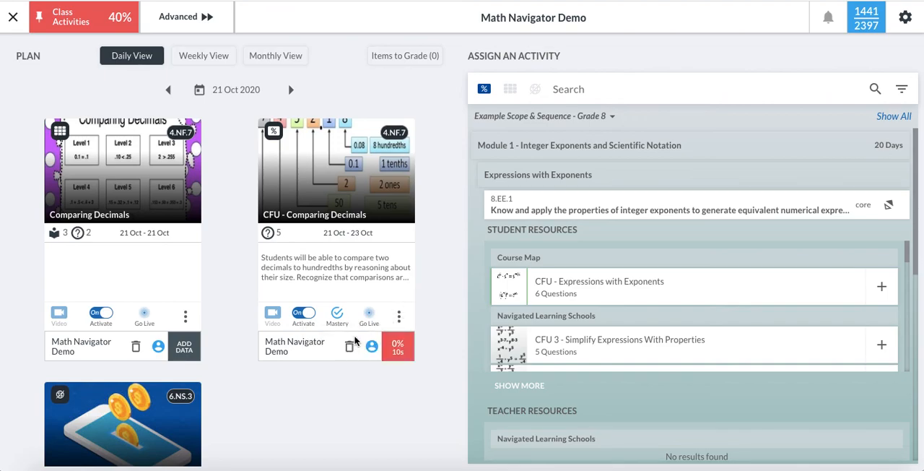
{"action": "left_click", "coordinate": [402, 318]}
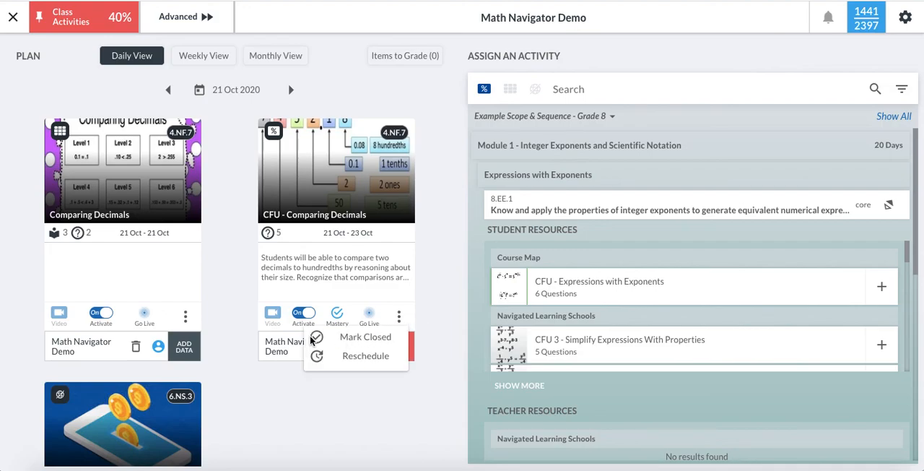
{"action": "left_click", "coordinate": [468, 243]}
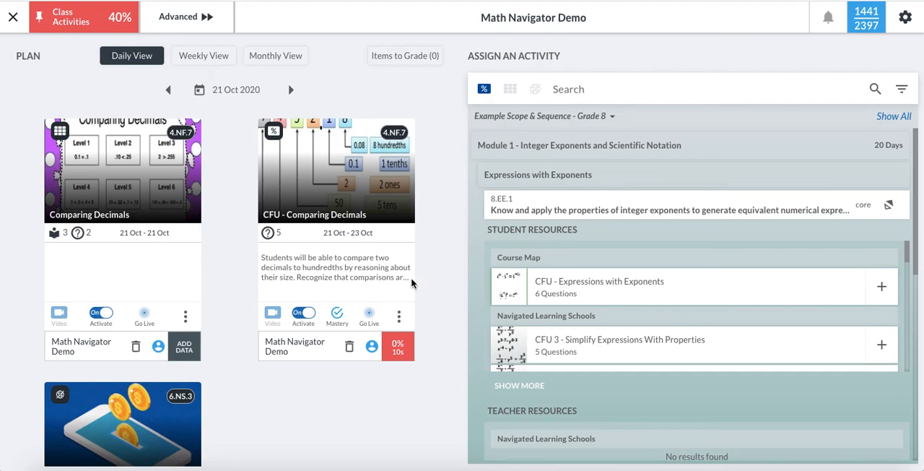
{"action": "scroll", "coordinate": [402, 288], "scroll_direction": "down", "scroll_amount": 1}
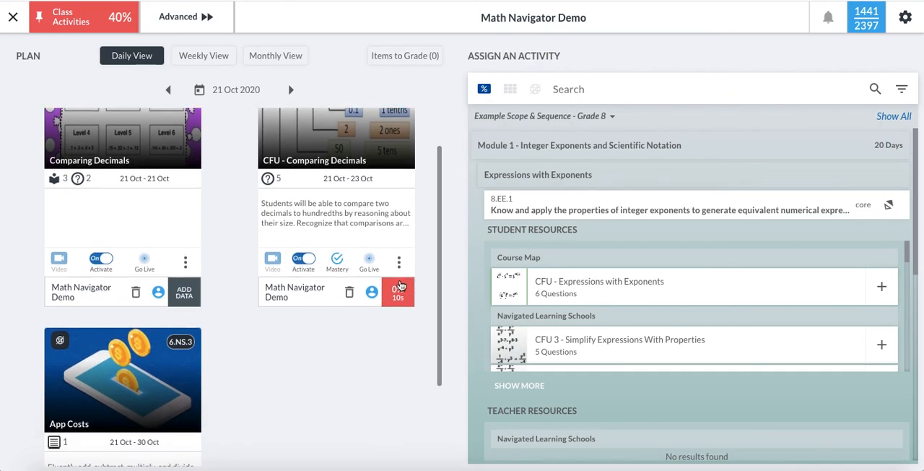